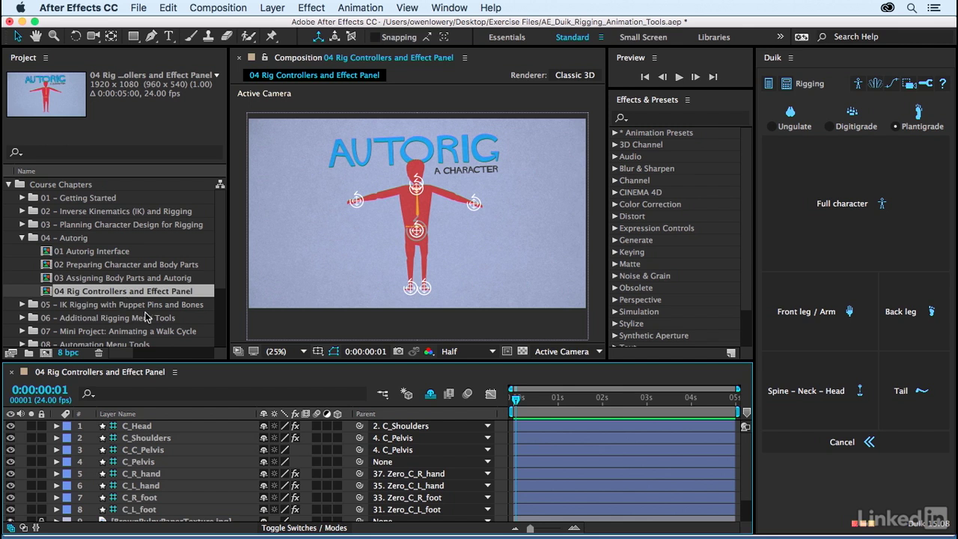
Step: Test the C_L_hand controller by pulling it beyond the arm's reach and moving it back near the wrist
{"action": "left_click", "coordinate": [144, 441]}
{"action": "left_click", "coordinate": [152, 463]}
{"action": "left_click", "coordinate": [156, 474]}
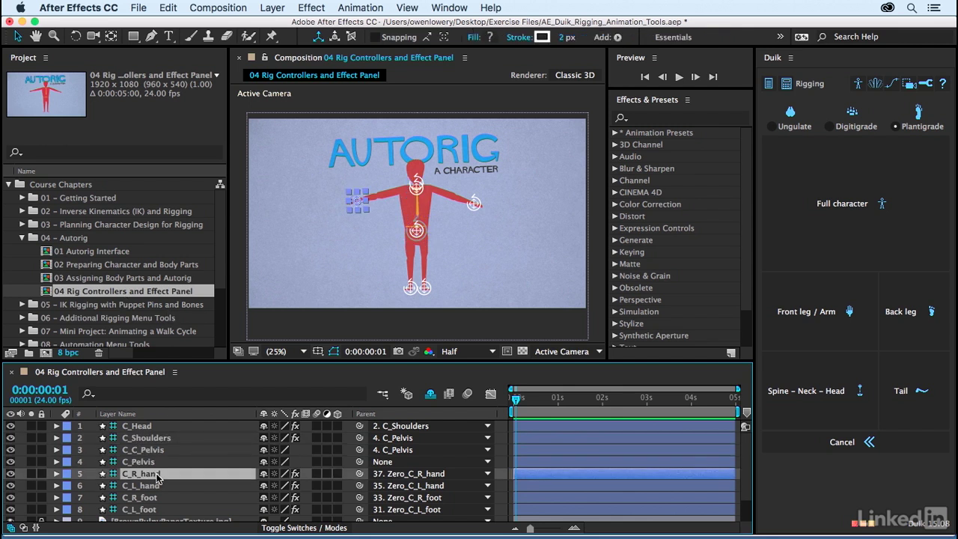
{"action": "left_click", "coordinate": [153, 485]}
{"action": "left_click_drag", "start_coordinate": [472, 204], "coordinate": [524, 197]}
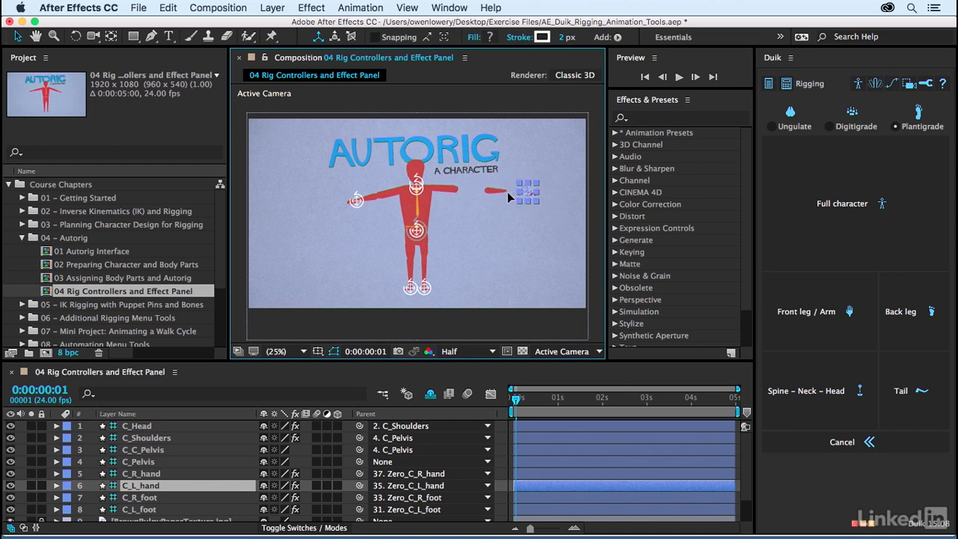
{"action": "mouse_move", "coordinate": [463, 213]}
{"action": "left_mouse_down"}
{"action": "mouse_move", "coordinate": [452, 221]}
{"action": "mouse_move", "coordinate": [475, 202]}
{"action": "left_mouse_up"}
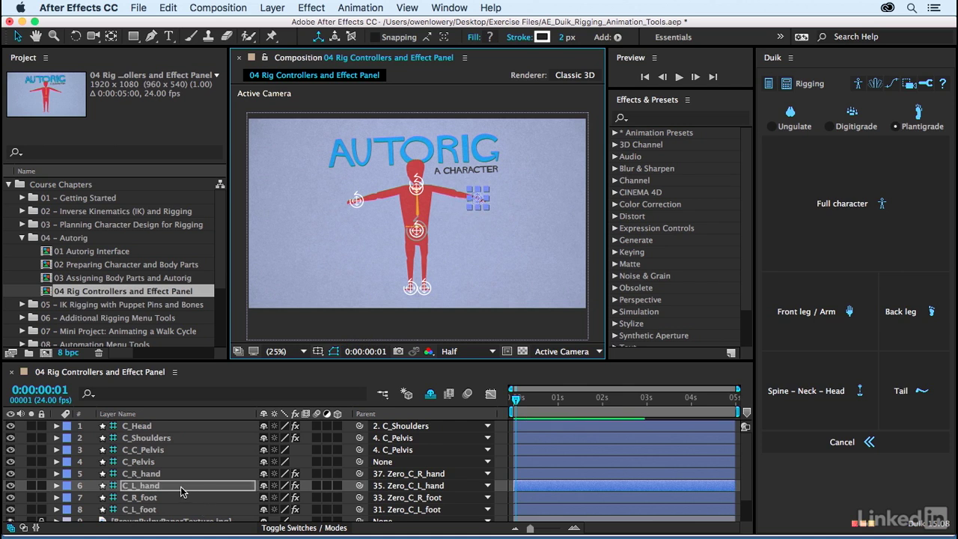
Step: Turn off Auto-Stretch in the IK L_fore arm effect of the C_L_hand controller
{"action": "left_click", "coordinate": [150, 491]}
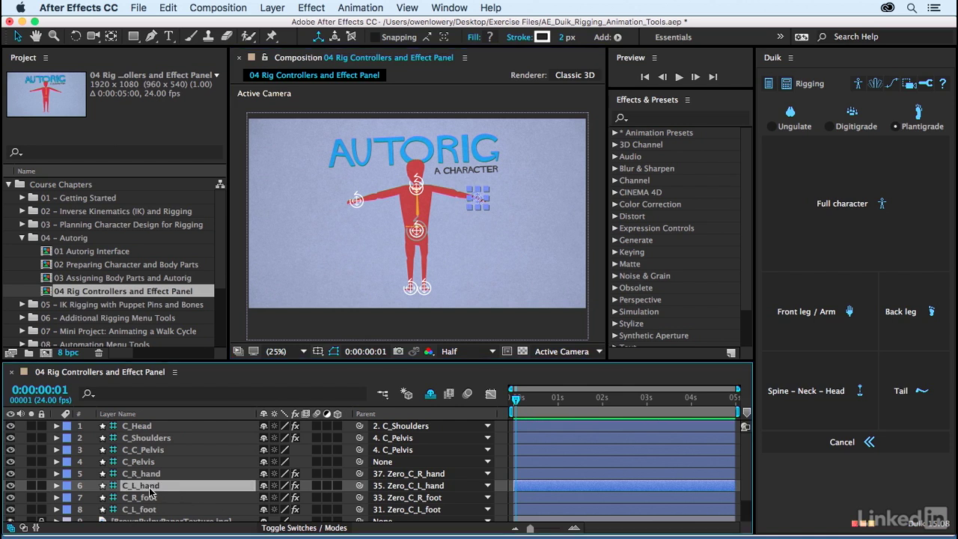
{"action": "key", "text": "e"}
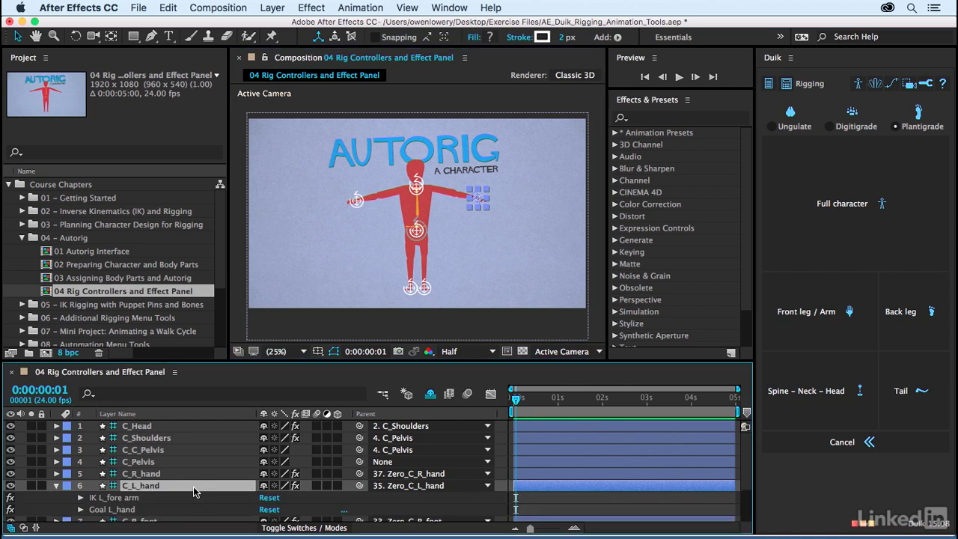
{"action": "double_click", "coordinate": [101, 485]}
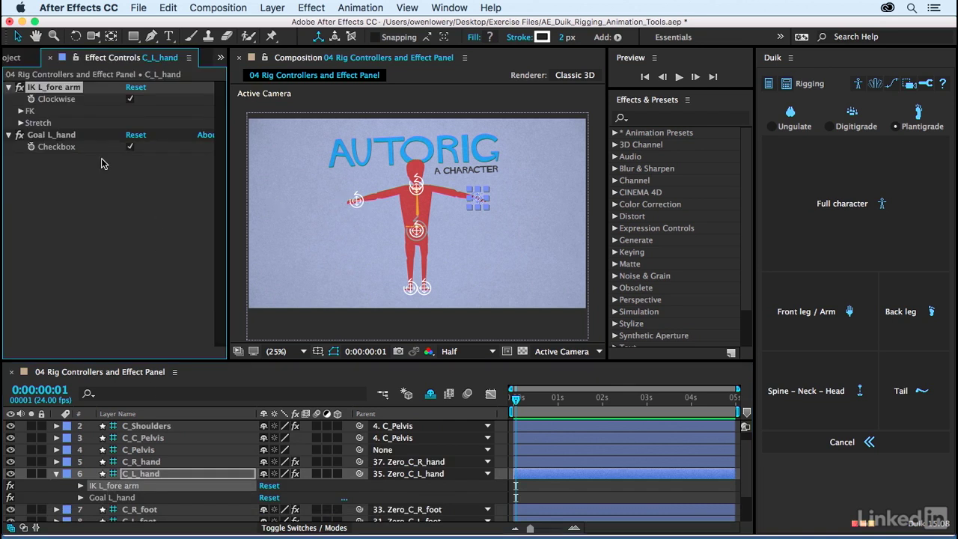
{"action": "left_click", "coordinate": [20, 124]}
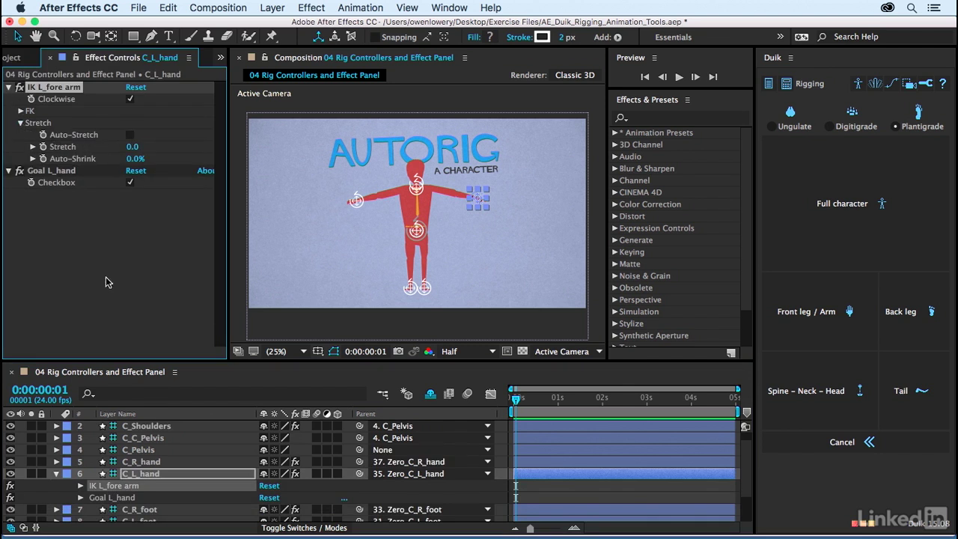
Step: Check the head, shoulders and pelvis controllers for effects, and turn off Auto-Stretch in C_R_hand's IK R_forearm effect
{"action": "scroll", "coordinate": [157, 433], "scroll_direction": "up", "scroll_amount": 1}
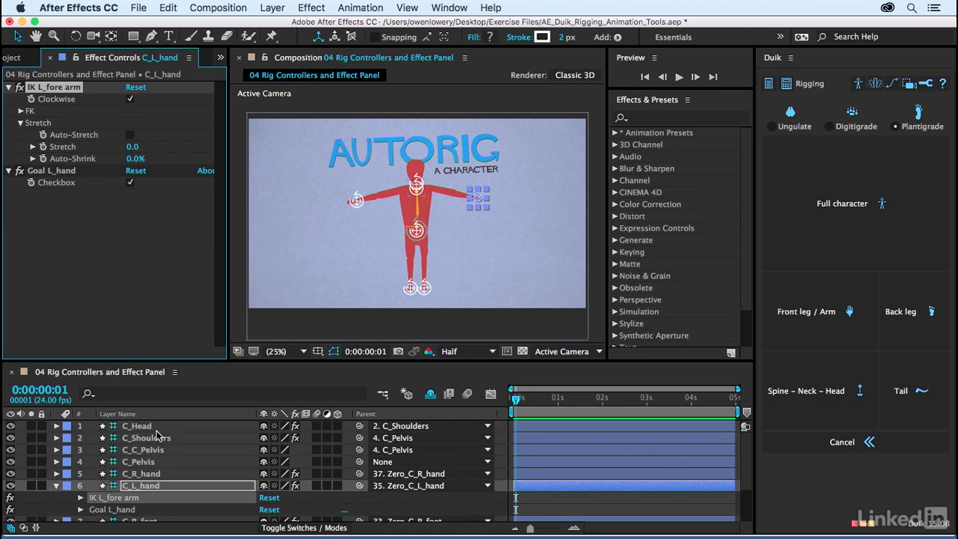
{"action": "left_click", "coordinate": [155, 427]}
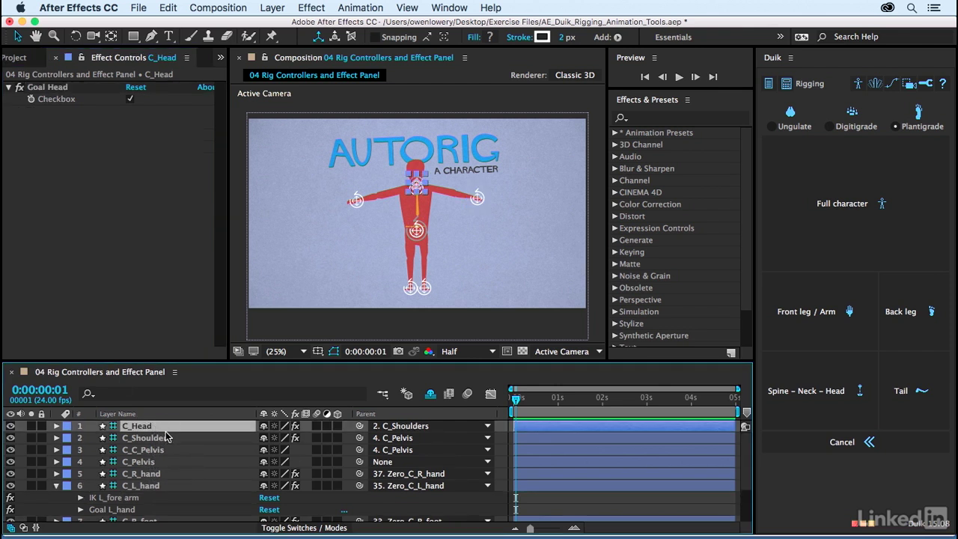
{"action": "left_click", "coordinate": [163, 440]}
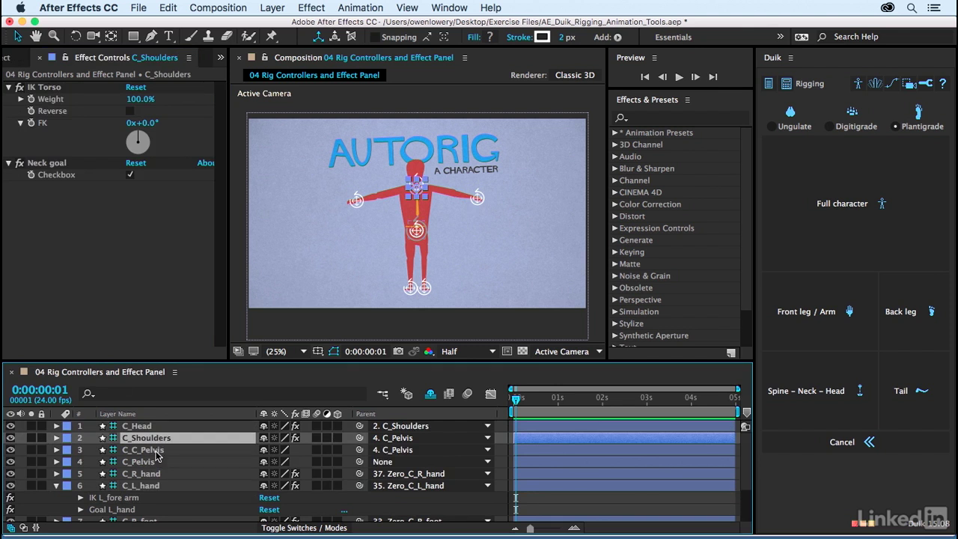
{"action": "left_click", "coordinate": [156, 451]}
{"action": "left_click", "coordinate": [155, 463]}
{"action": "left_click", "coordinate": [154, 477]}
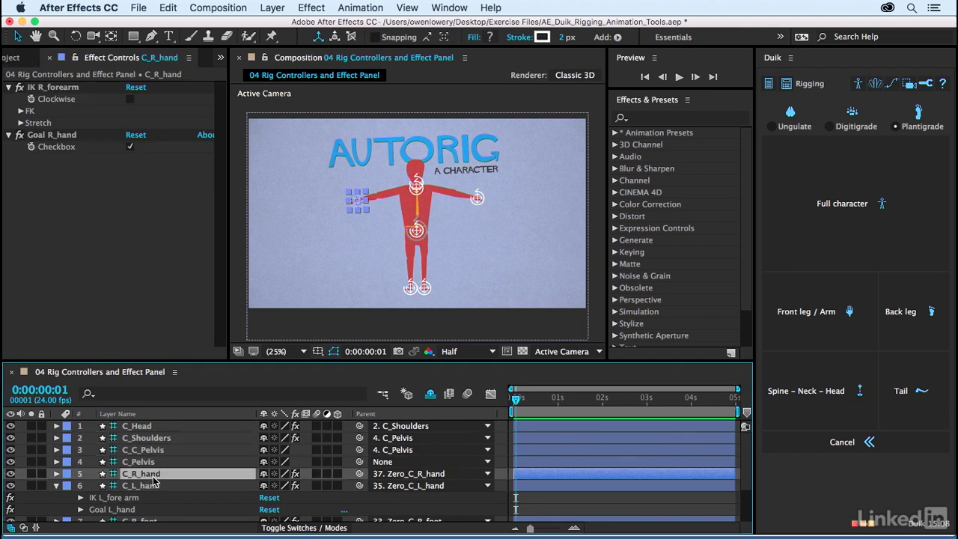
{"action": "left_click", "coordinate": [20, 123]}
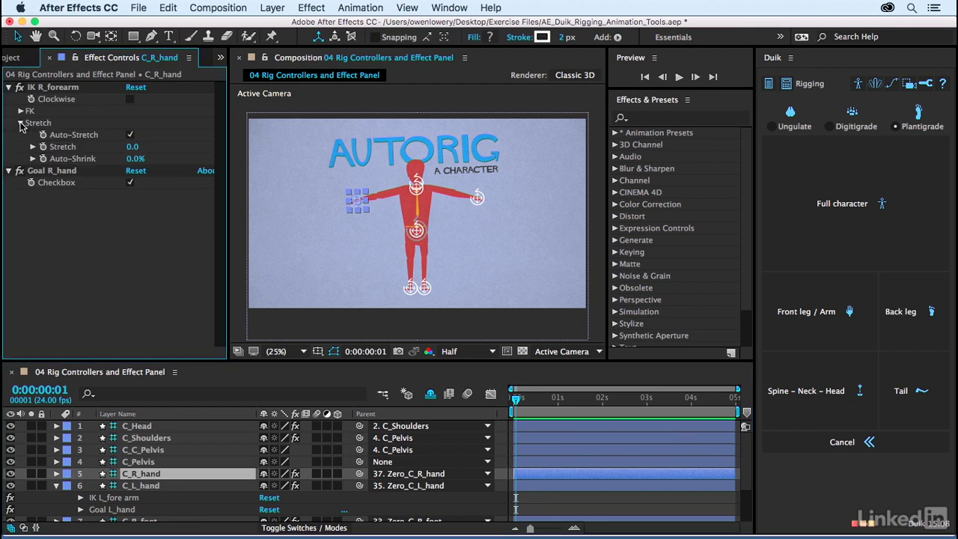
{"action": "left_click", "coordinate": [130, 135]}
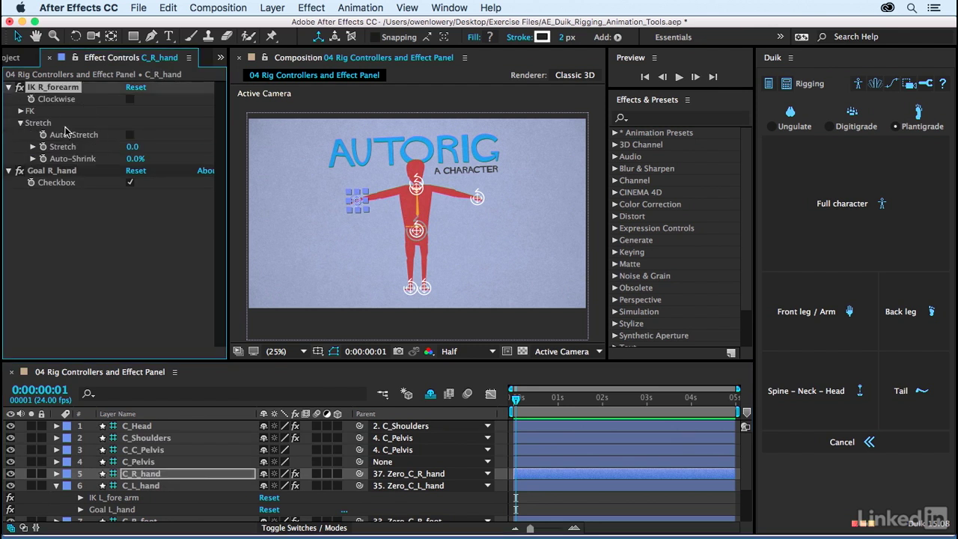
{"action": "left_click", "coordinate": [22, 123]}
Step: Collapse the C_L_hand layer and turn off Auto-Stretch in C_R_foot's IK R_calf effect
{"action": "scroll", "coordinate": [154, 462], "scroll_direction": "down", "scroll_amount": 2}
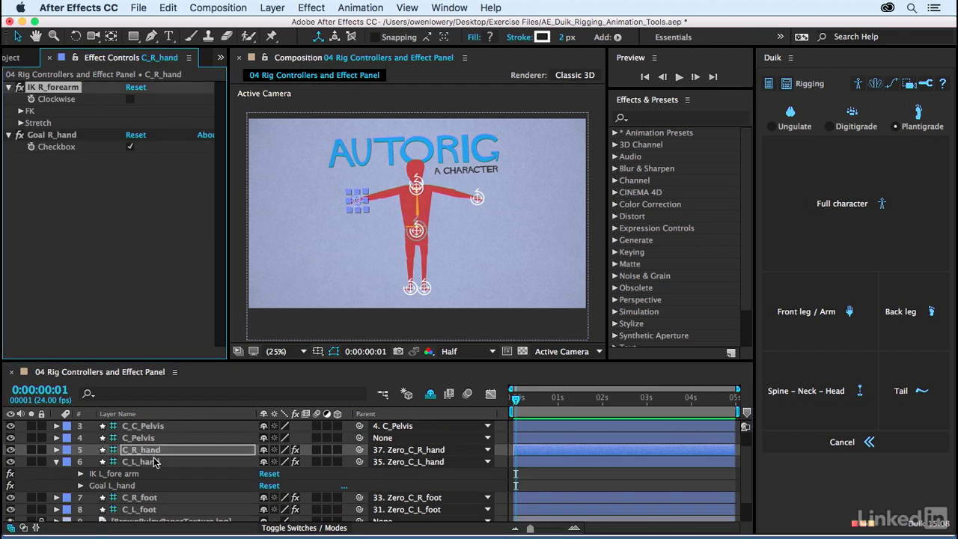
{"action": "left_click", "coordinate": [153, 462]}
{"action": "left_click", "coordinate": [56, 461]}
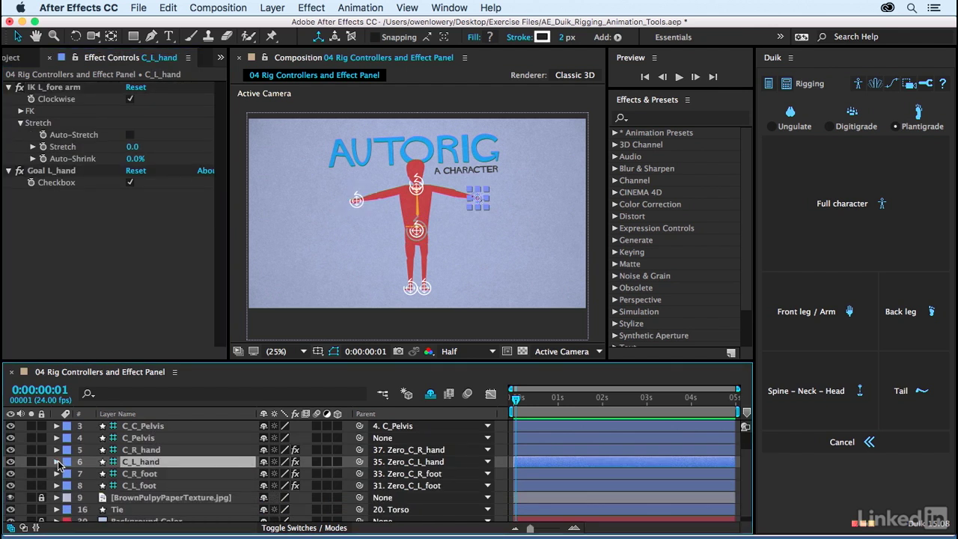
{"action": "left_click", "coordinate": [145, 475]}
{"action": "left_click", "coordinate": [22, 124]}
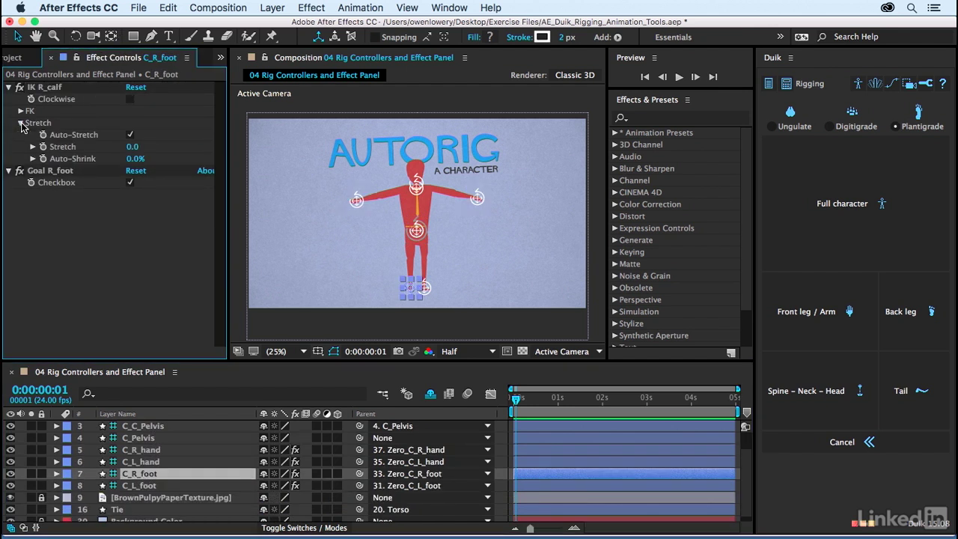
{"action": "left_click", "coordinate": [131, 136]}
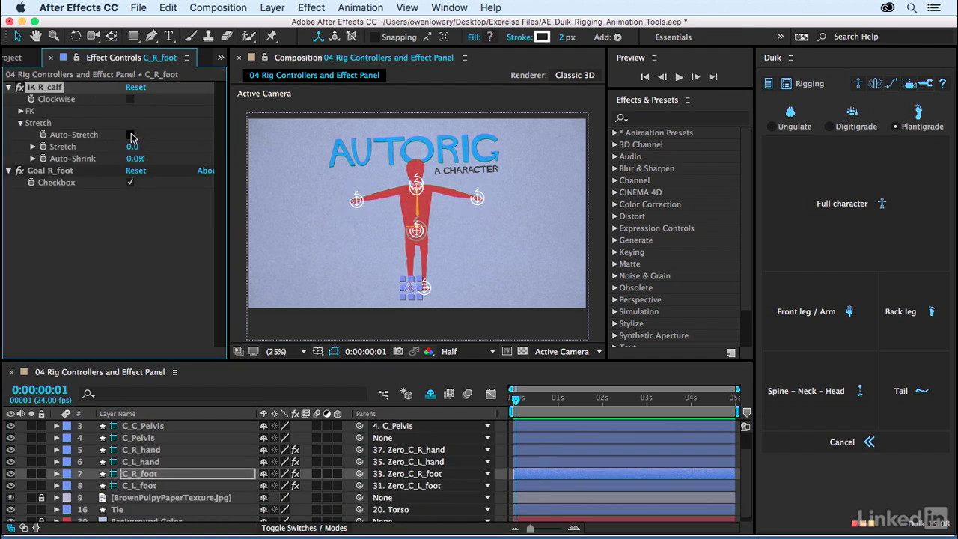
Step: Turn off Auto-Stretch in the IK L_calf effect of the C_L_foot controller
{"action": "left_click", "coordinate": [149, 486]}
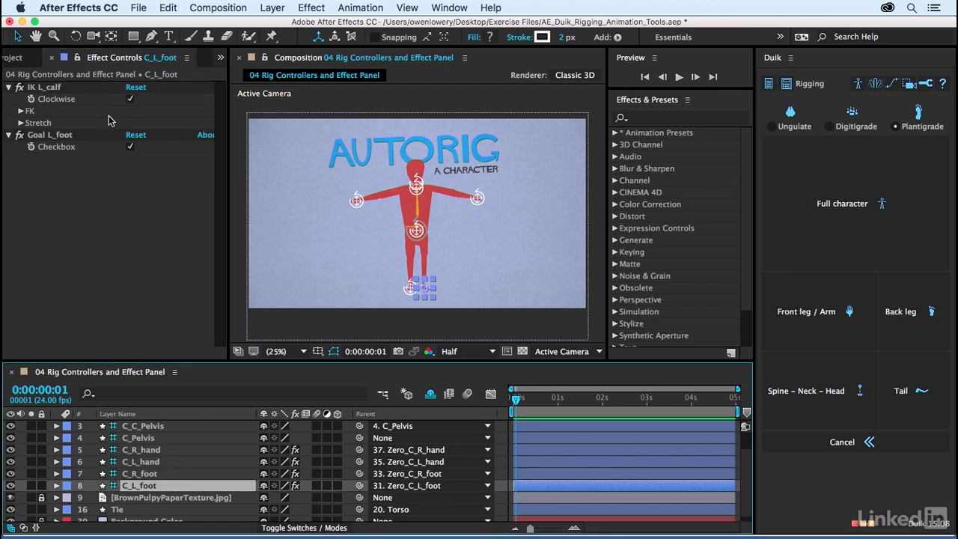
{"action": "left_click", "coordinate": [21, 122]}
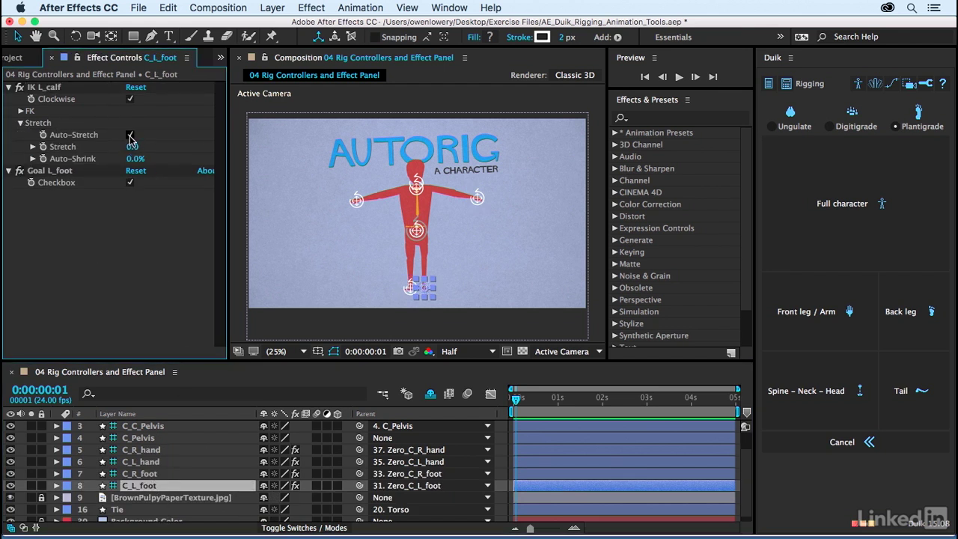
{"action": "left_click", "coordinate": [130, 136]}
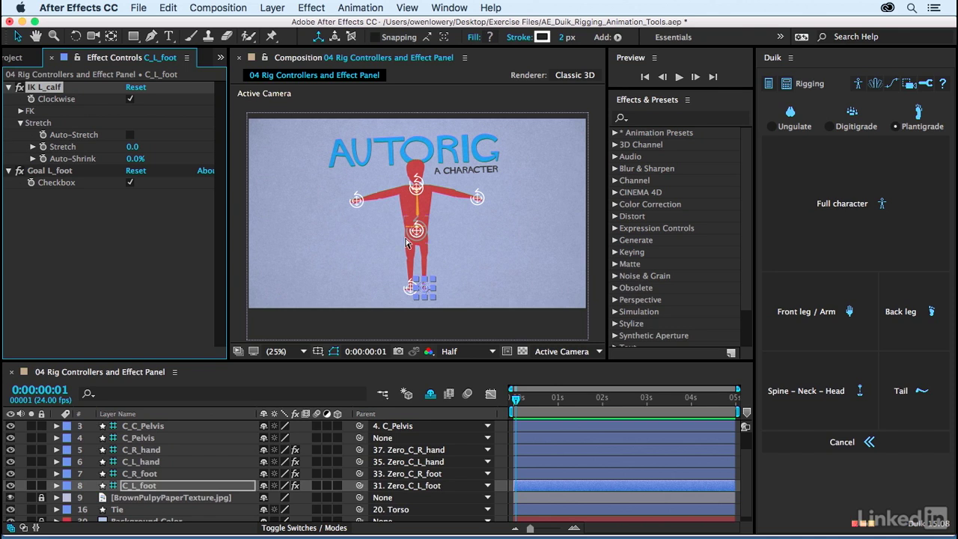
Step: Test the leg rig by pulling the left foot controller outward and back, and raise the right foot controller to bend its knee
{"action": "scroll", "coordinate": [408, 243], "scroll_direction": "up", "scroll_amount": 2}
{"action": "scroll", "coordinate": [420, 258], "scroll_direction": "down", "scroll_amount": 5}
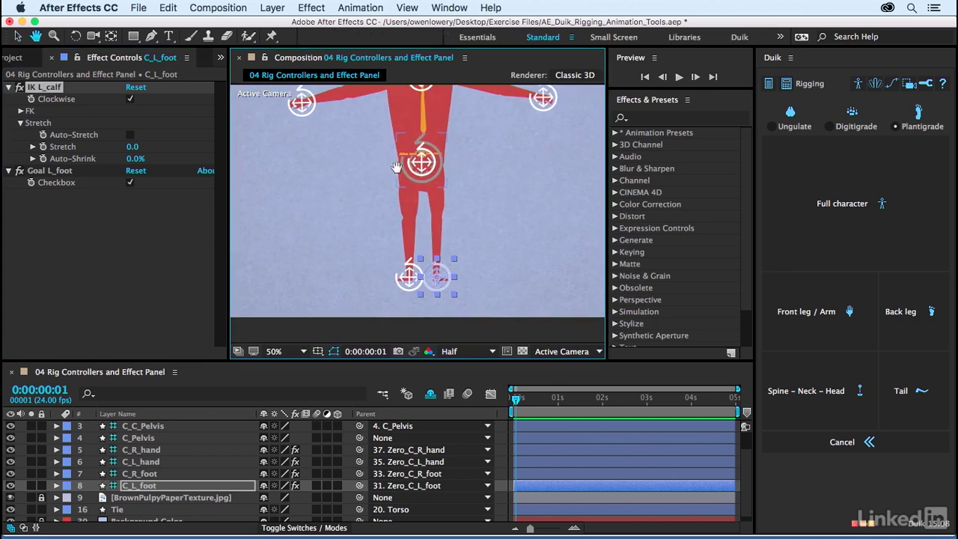
{"action": "scroll", "coordinate": [449, 277], "scroll_direction": "up", "scroll_amount": 1}
{"action": "left_click_drag", "start_coordinate": [460, 278], "coordinate": [575, 273]}
{"action": "left_click_drag", "start_coordinate": [562, 172], "coordinate": [460, 205]}
{"action": "left_click_drag", "start_coordinate": [480, 288], "coordinate": [410, 271]}
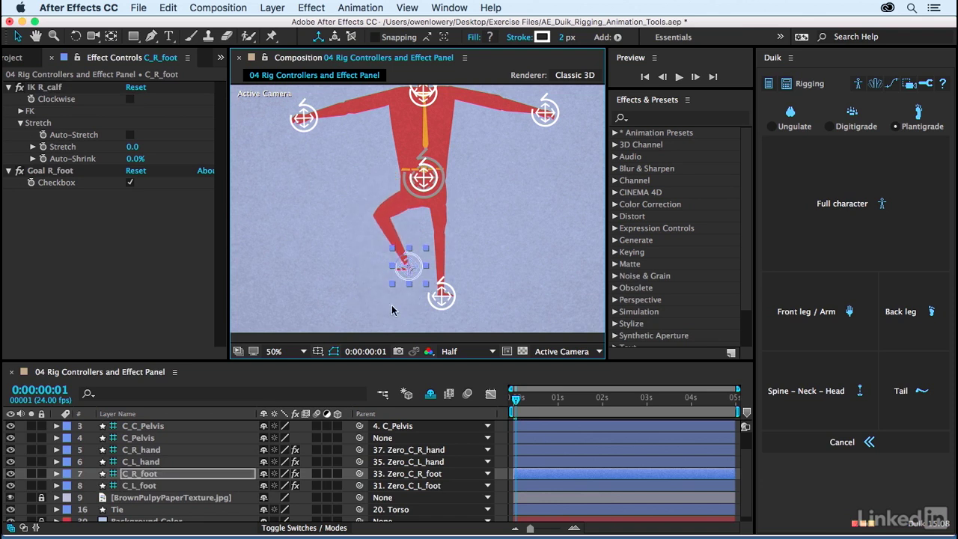
Step: Try the Clockwise option of IK R_calf while moving the right foot, switch it off again and return the foot beside the other
{"action": "left_click", "coordinate": [130, 99]}
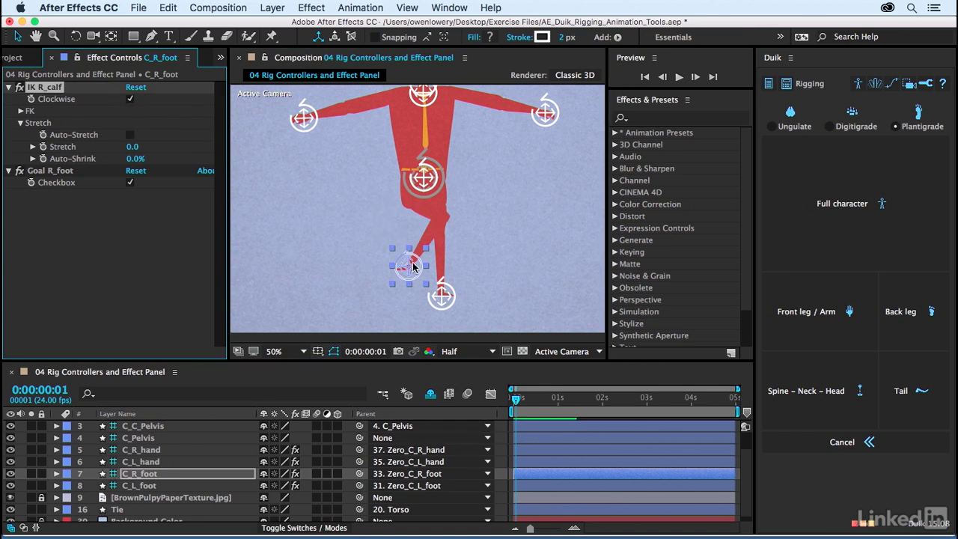
{"action": "left_click_drag", "start_coordinate": [414, 267], "coordinate": [377, 273]}
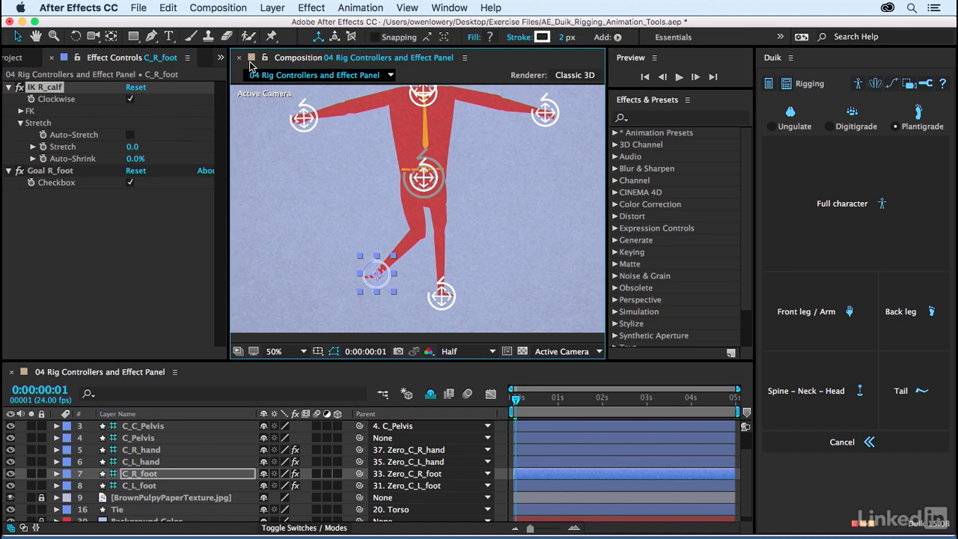
{"action": "left_click", "coordinate": [130, 100]}
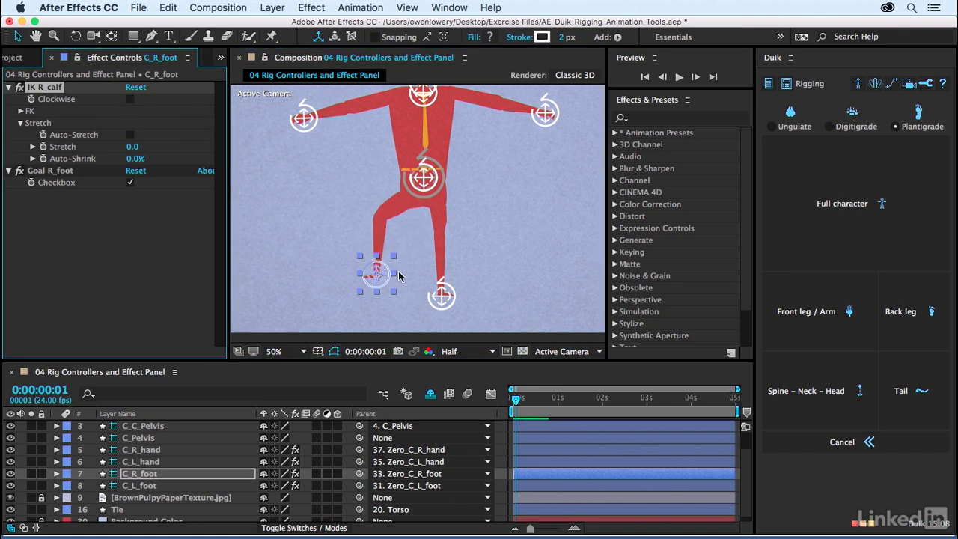
{"action": "left_click_drag", "start_coordinate": [378, 277], "coordinate": [438, 310]}
Step: Lower the C_R_hand and C_L_hand controllers beside the hips so both elbows bend outward
{"action": "left_click_drag", "start_coordinate": [309, 120], "coordinate": [355, 163]}
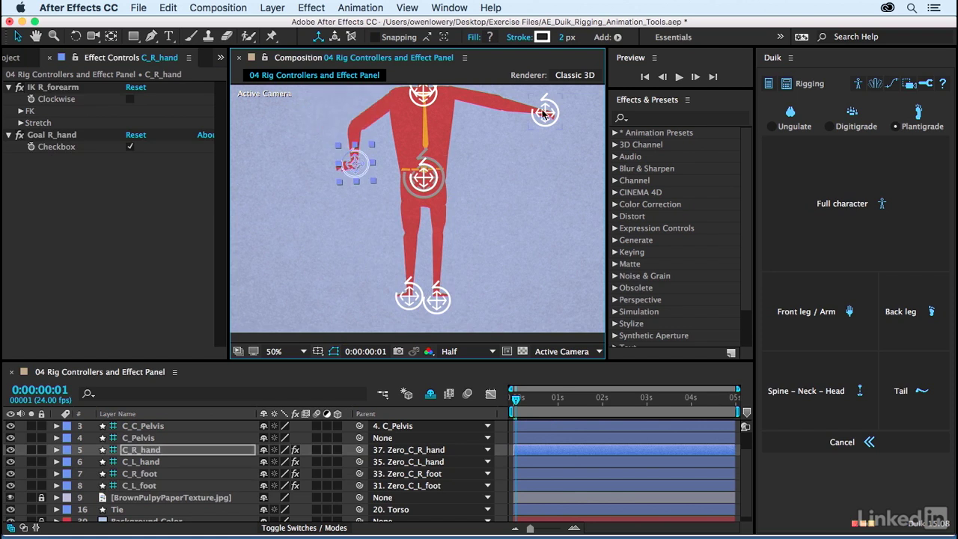
{"action": "left_click_drag", "start_coordinate": [538, 115], "coordinate": [423, 208]}
{"action": "scroll", "coordinate": [425, 182], "scroll_direction": "down", "scroll_amount": 1}
{"action": "key", "text": "h"}
{"action": "key", "text": "v"}
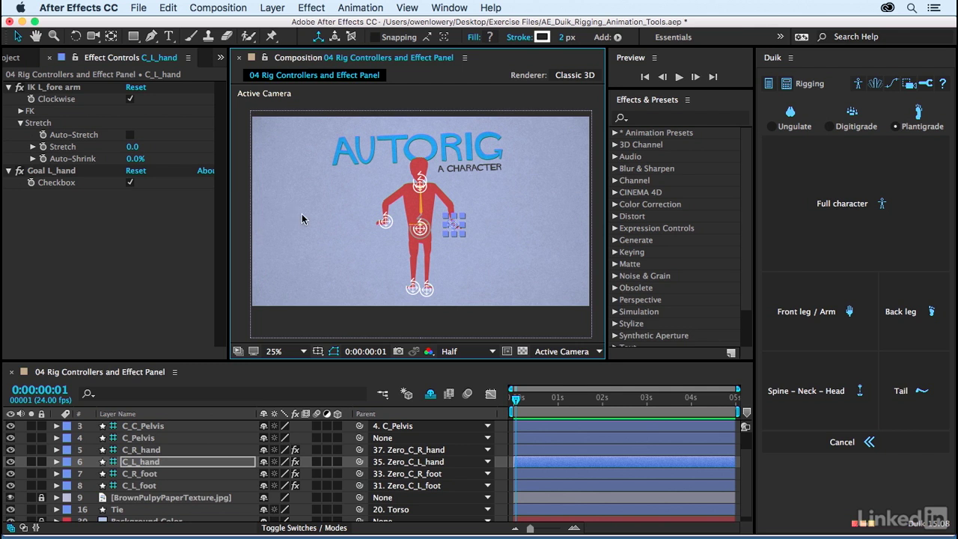
Step: Compare the two pelvis controllers by shifting C_C_Pelvis slightly sideways and back, and select the larger C_Pelvis controller
{"action": "scroll", "coordinate": [163, 455], "scroll_direction": "up", "scroll_amount": 1}
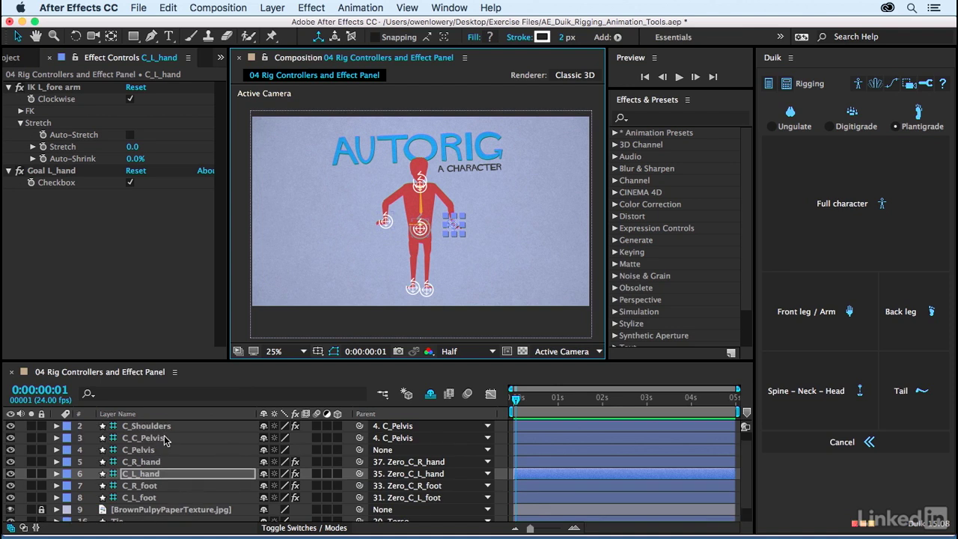
{"action": "left_click", "coordinate": [165, 438]}
{"action": "left_click", "coordinate": [158, 454]}
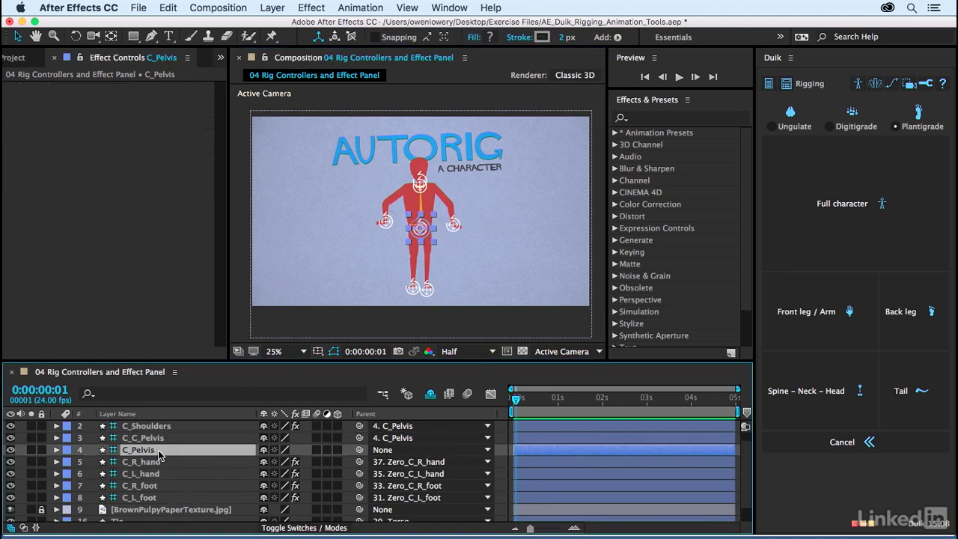
{"action": "scroll", "coordinate": [443, 253], "scroll_direction": "up", "scroll_amount": 3}
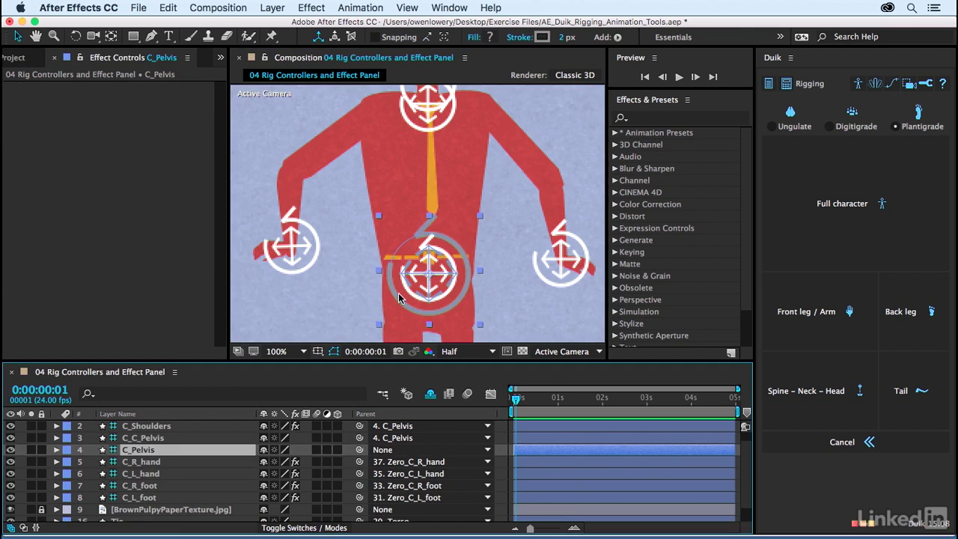
{"action": "left_click", "coordinate": [150, 437]}
{"action": "left_click_drag", "start_coordinate": [429, 288], "coordinate": [434, 287]}
{"action": "key", "text": "Return"}
{"action": "key", "text": "Return"}
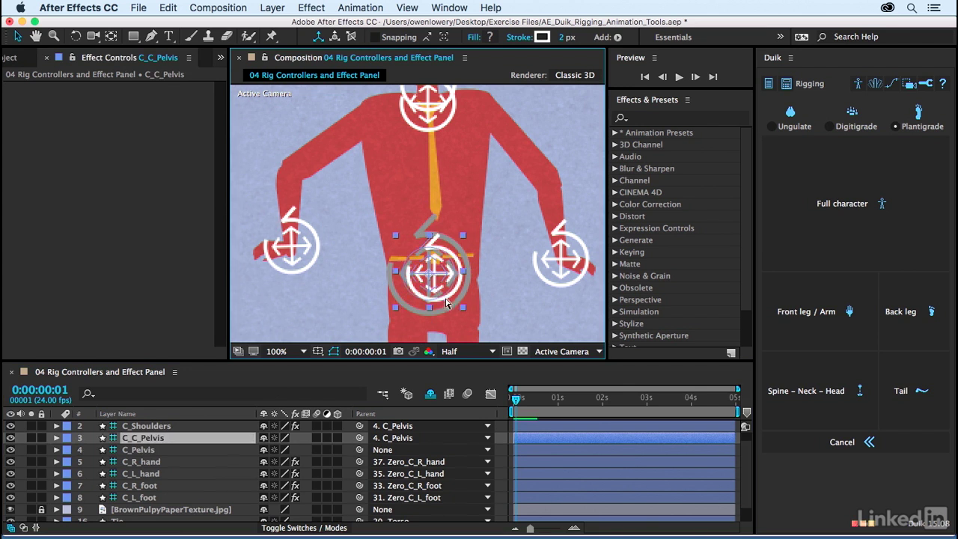
{"action": "left_click", "coordinate": [472, 292]}
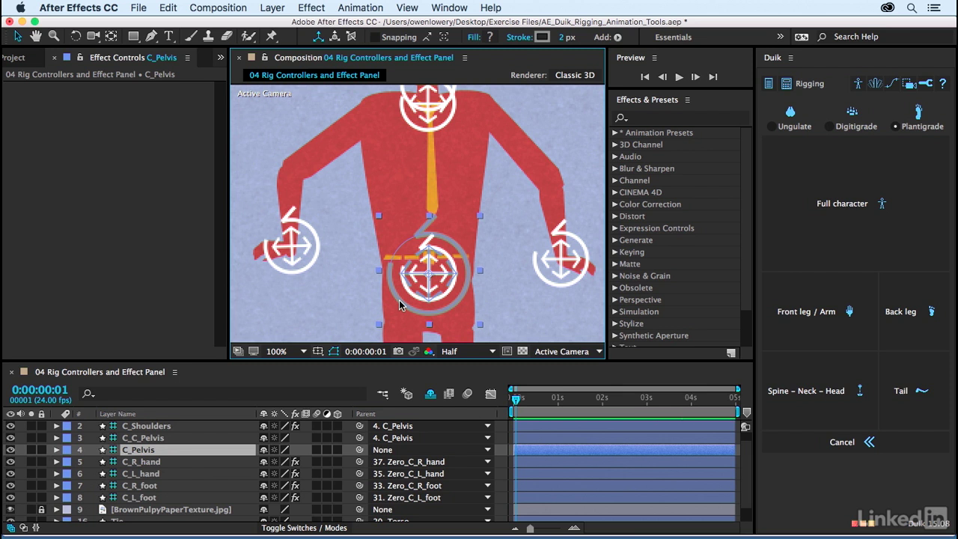
Step: Leave Duik's autorig options and open the Controllers settings of the rigging tools
{"action": "left_click", "coordinate": [857, 86]}
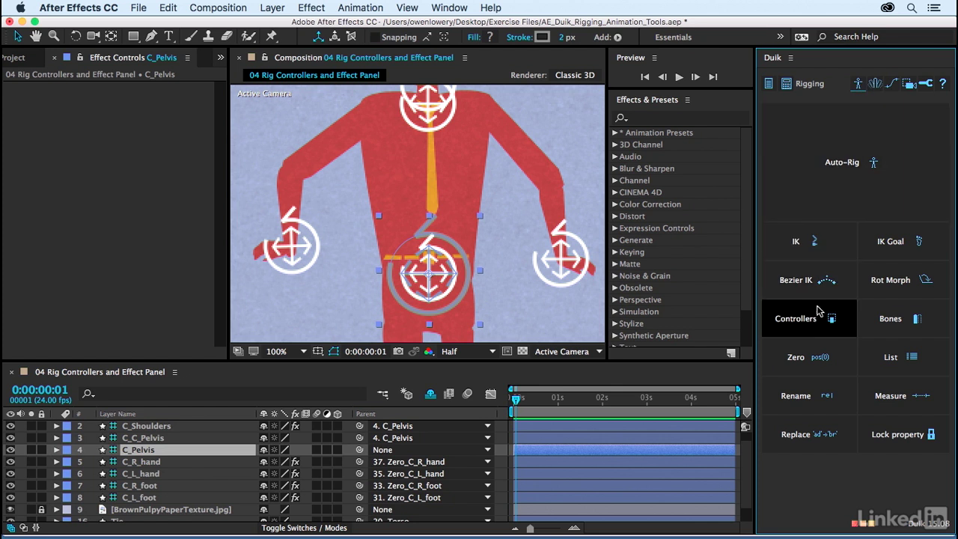
{"action": "left_click", "coordinate": [805, 329]}
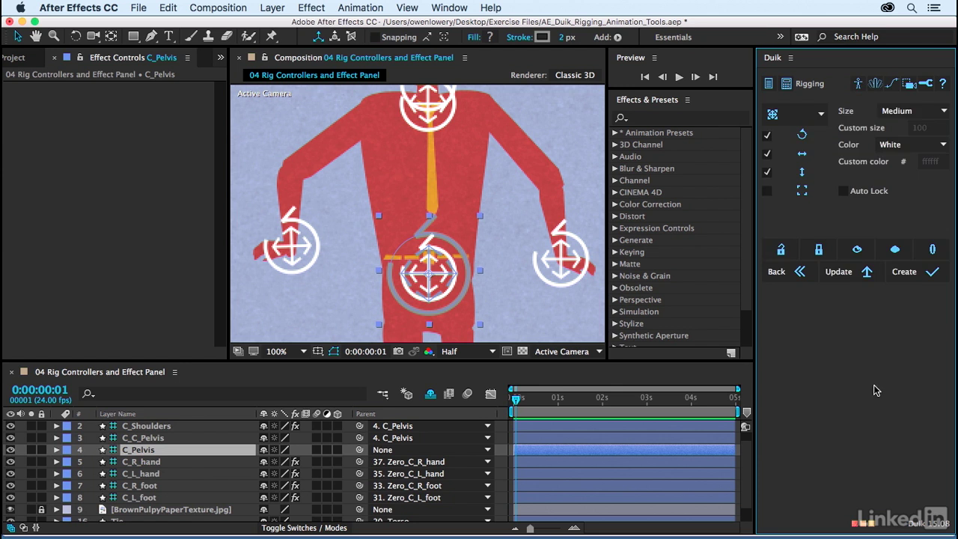
{"action": "scroll", "coordinate": [149, 449], "scroll_direction": "up", "scroll_amount": 1}
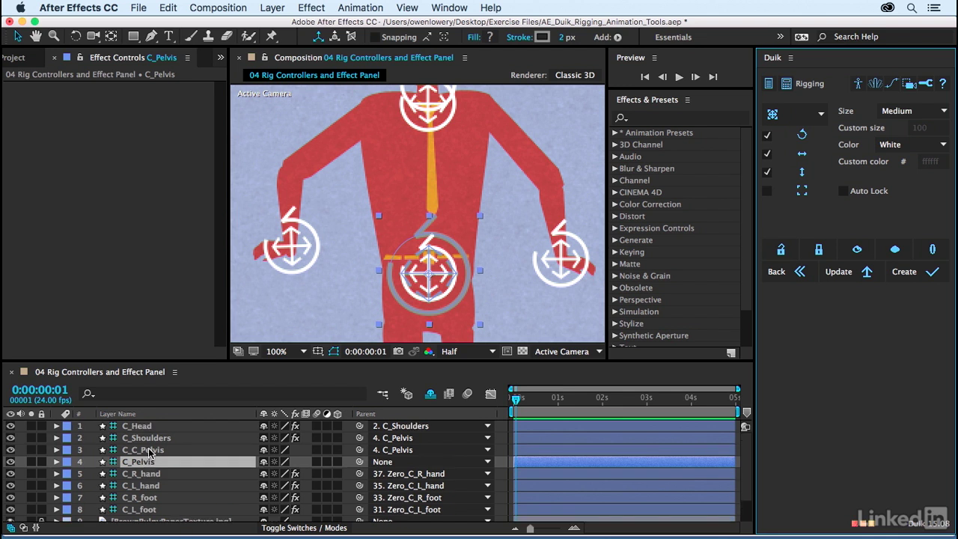
Step: Select the C_Pelvis controller, check which one it is by toggling its visibility, and choose size Big and color Yellow
{"action": "left_click", "coordinate": [155, 462]}
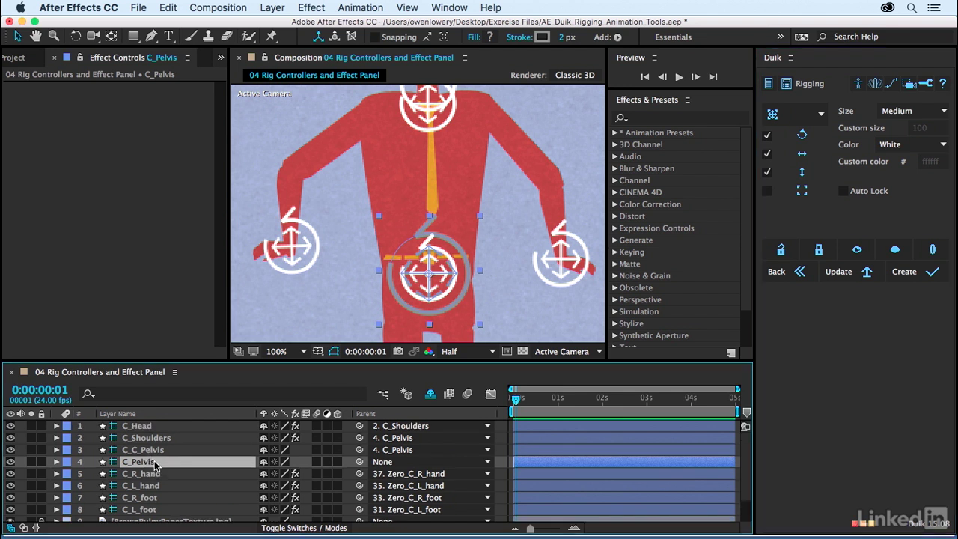
{"action": "left_click", "coordinate": [11, 462]}
{"action": "left_click", "coordinate": [12, 461]}
{"action": "left_click", "coordinate": [908, 112]}
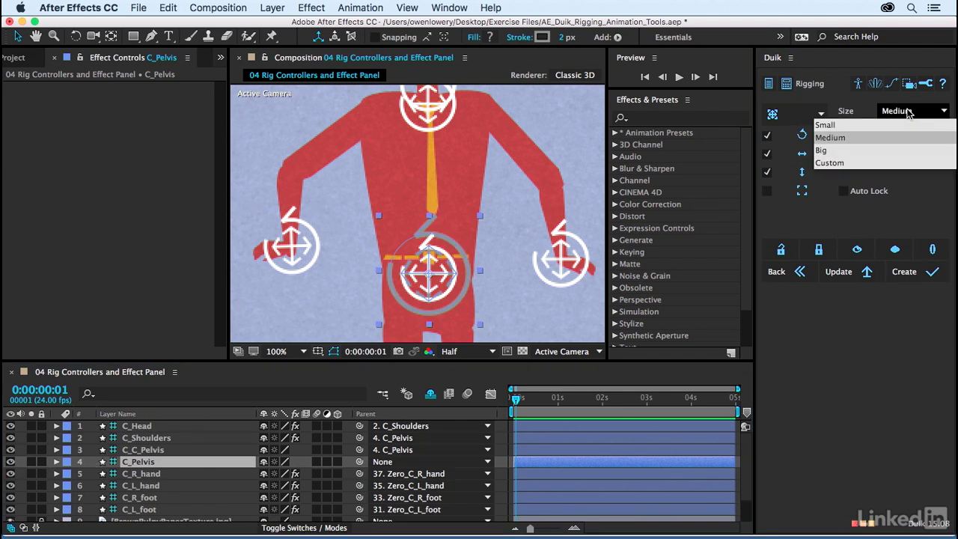
{"action": "left_click", "coordinate": [900, 152]}
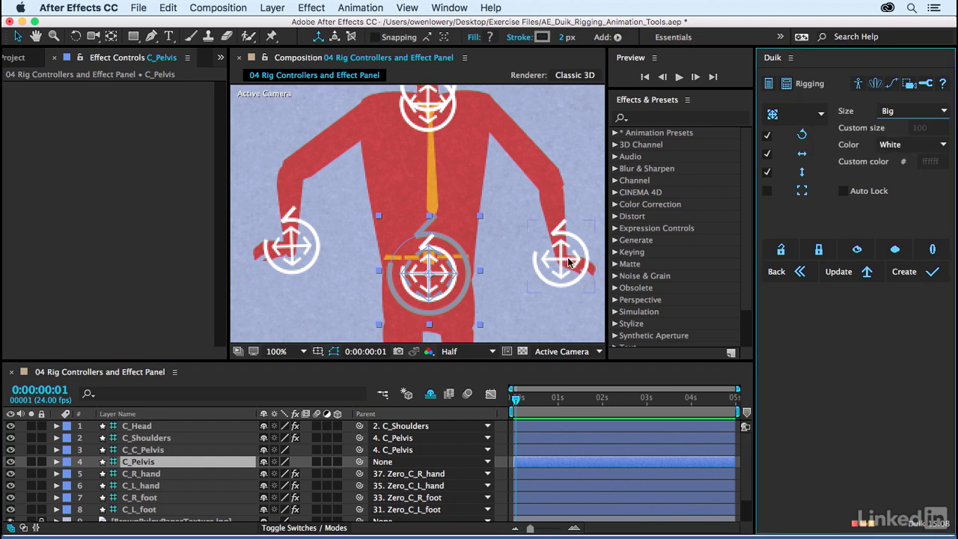
{"action": "left_click", "coordinate": [895, 147]}
{"action": "left_click", "coordinate": [883, 223]}
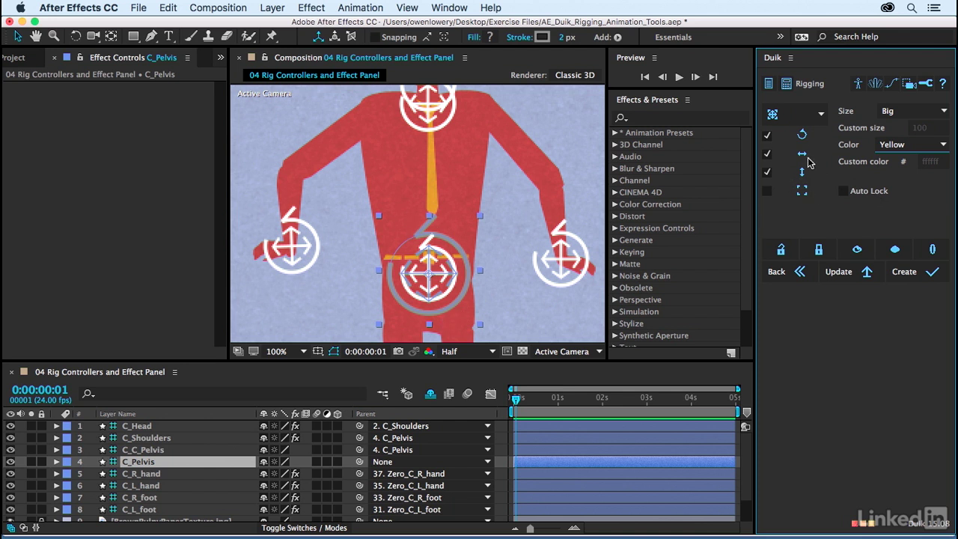
Step: Try the controller options without horizontal and vertical movement, shift the C_Pelvis controller sideways and back, and re-enable both axes
{"action": "left_click", "coordinate": [768, 155]}
{"action": "left_click", "coordinate": [767, 173]}
{"action": "left_click_drag", "start_coordinate": [425, 293], "coordinate": [420, 292]}
{"action": "left_click_drag", "start_coordinate": [409, 291], "coordinate": [438, 295]}
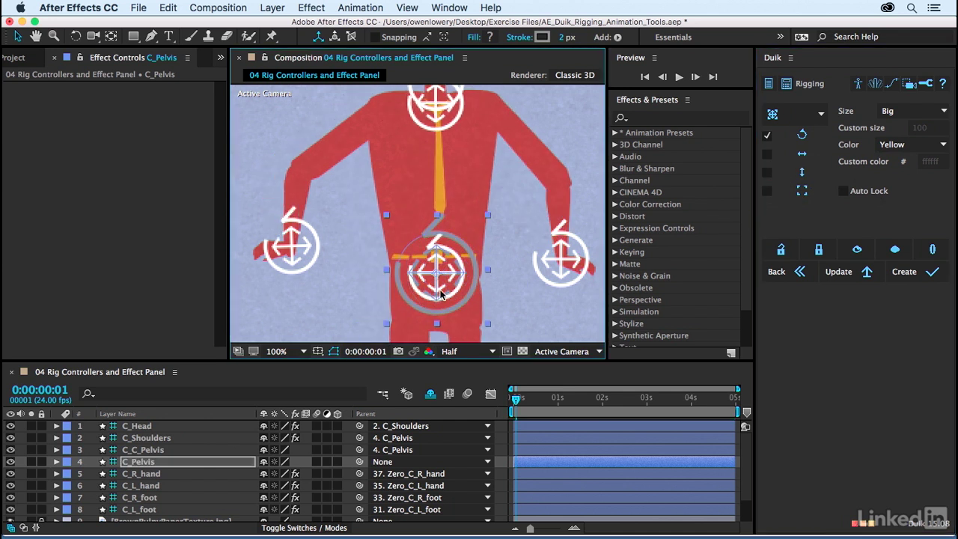
{"action": "left_click", "coordinate": [766, 154]}
{"action": "left_click", "coordinate": [767, 173]}
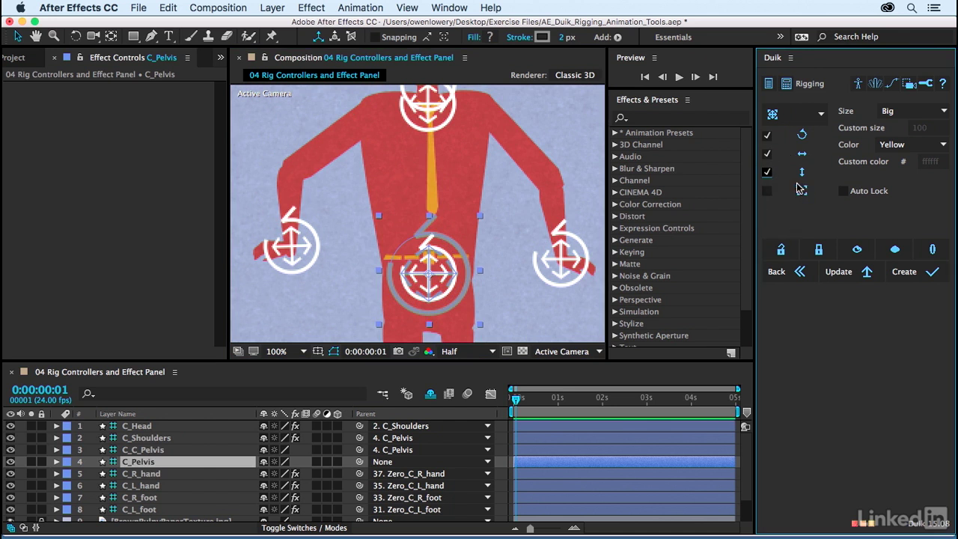
Step: Update the existing C_Pelvis controller with the Big size and Yellow color settings
{"action": "left_click", "coordinate": [849, 274]}
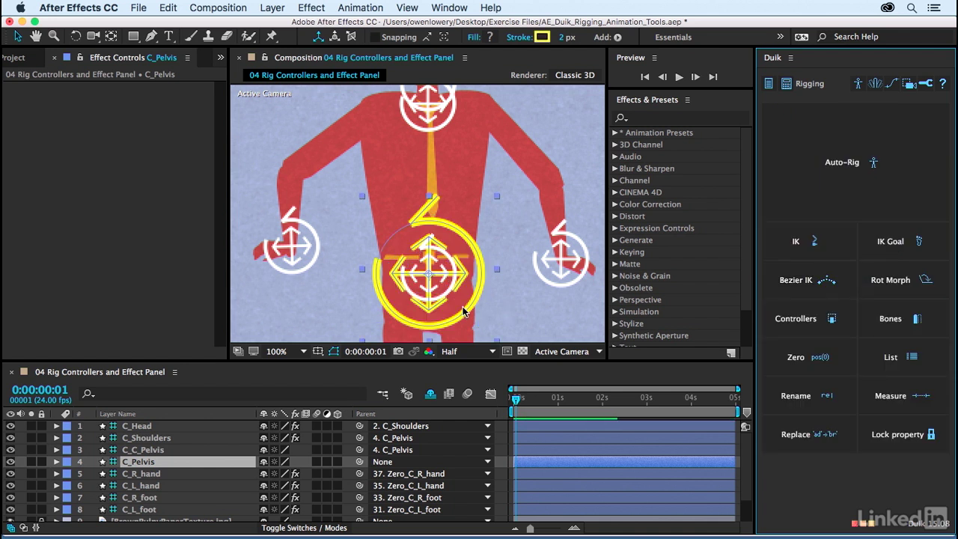
{"action": "key", "text": "comma"}
{"action": "key", "text": "comma"}
{"action": "key", "text": "comma"}
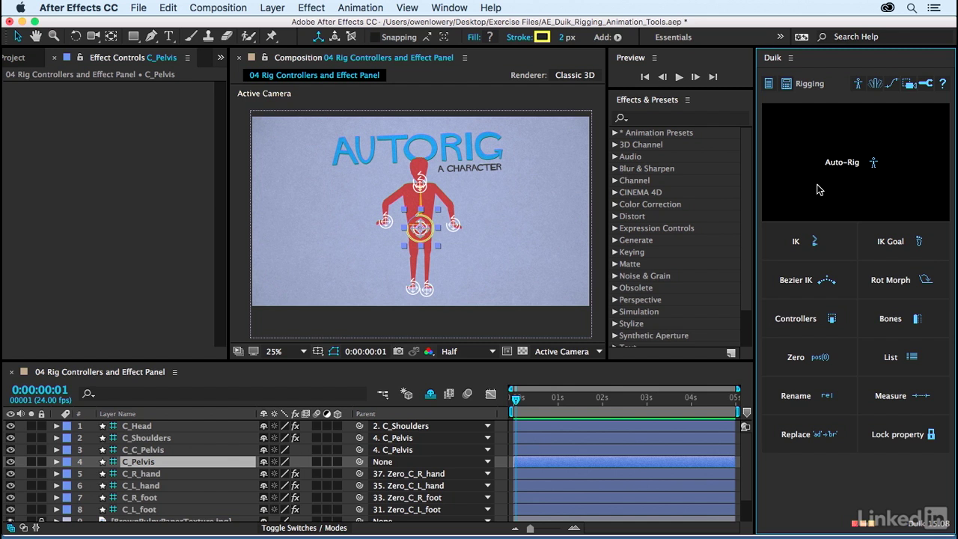
Step: Reopen the Controllers settings with no layer selected, keep the four-arrow controller type and enable scaling
{"action": "left_click", "coordinate": [810, 329]}
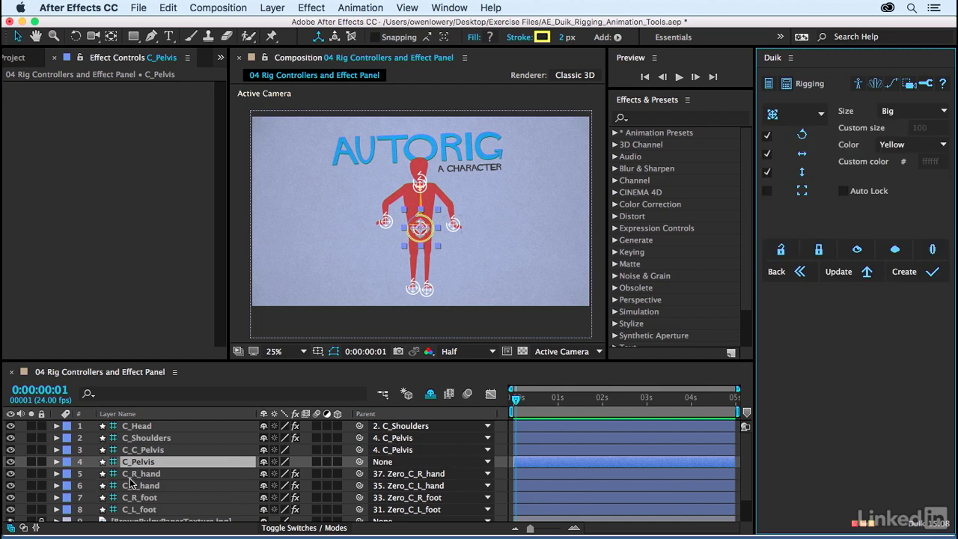
{"action": "scroll", "coordinate": [150, 470], "scroll_direction": "down", "scroll_amount": 2}
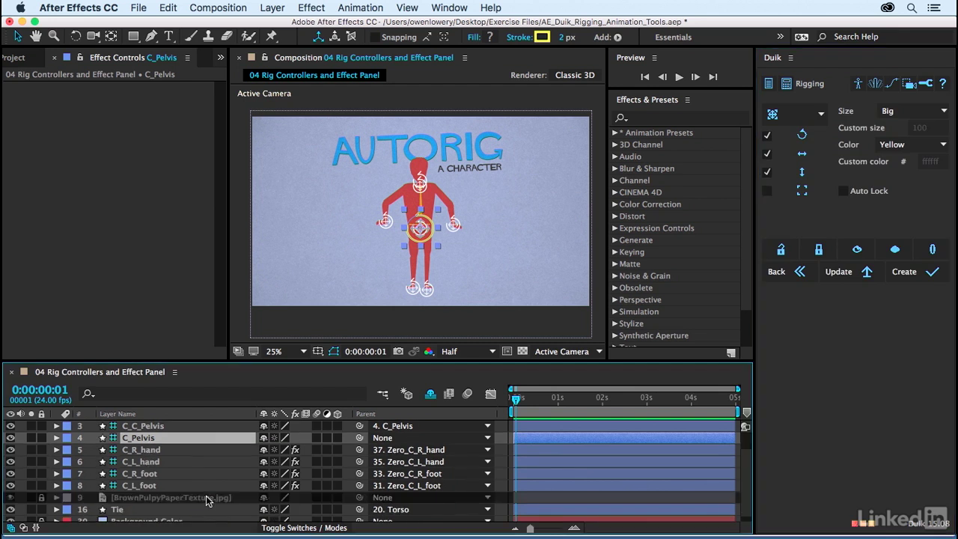
{"action": "left_click", "coordinate": [206, 499]}
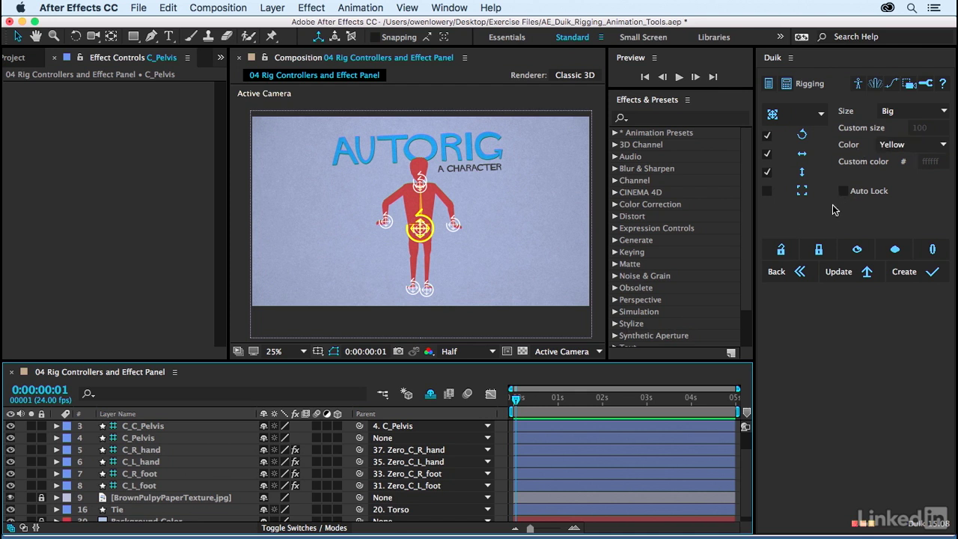
{"action": "left_click", "coordinate": [808, 117]}
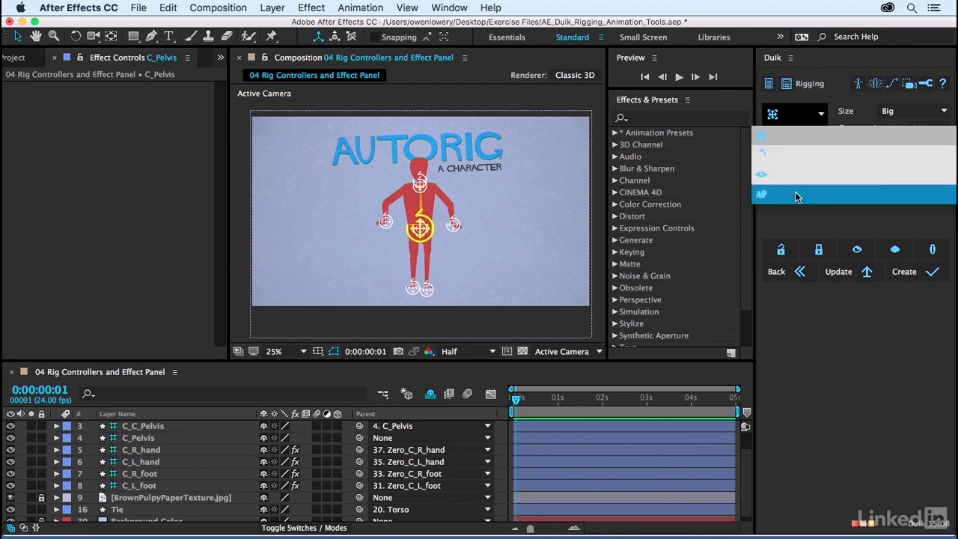
{"action": "left_click", "coordinate": [794, 138]}
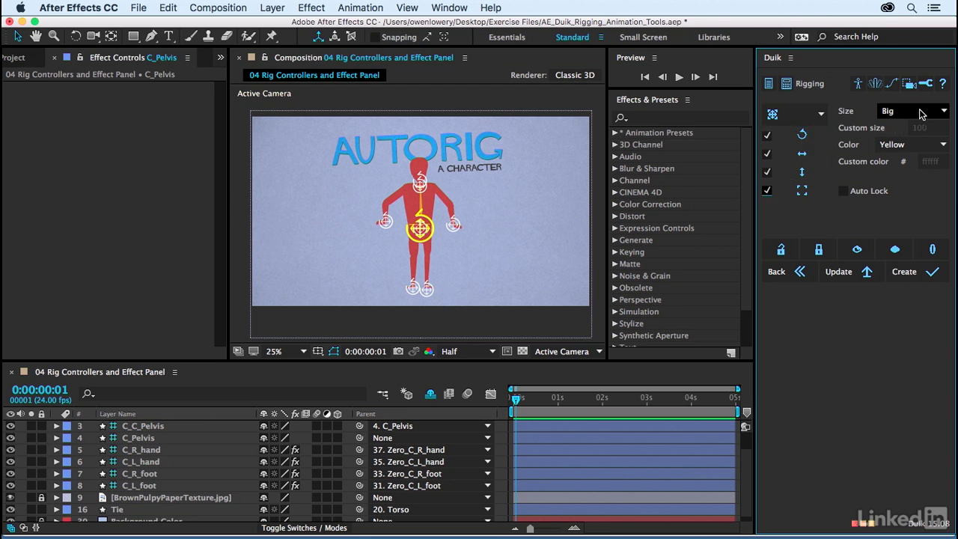
Step: Set the controller color to Red, try Auto Lock and leave it off, and create the Big controller
{"action": "left_click", "coordinate": [905, 146]}
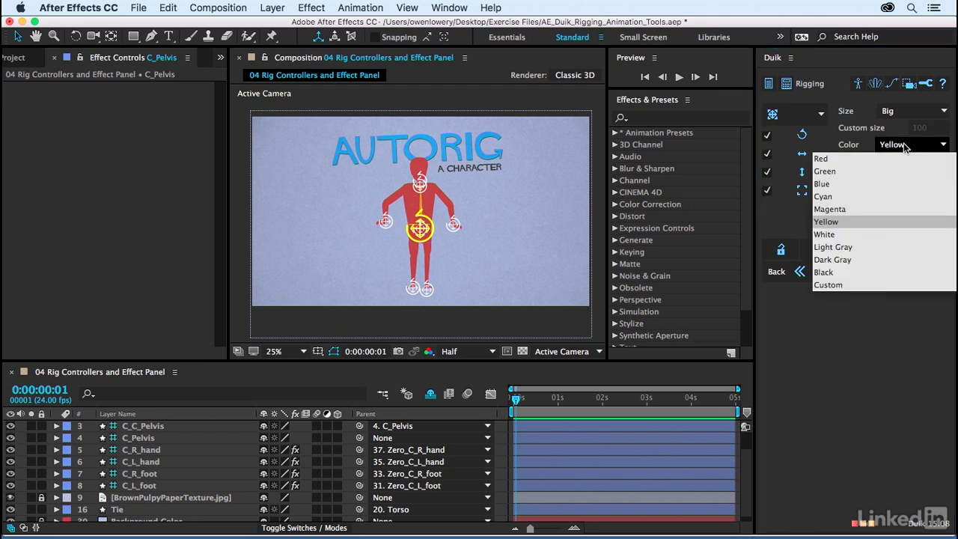
{"action": "left_click", "coordinate": [898, 160]}
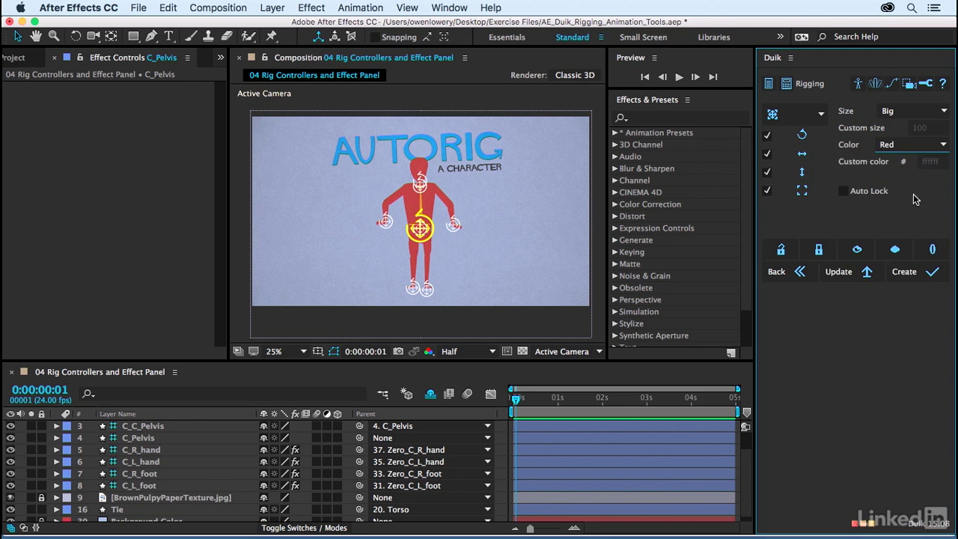
{"action": "left_click", "coordinate": [864, 195]}
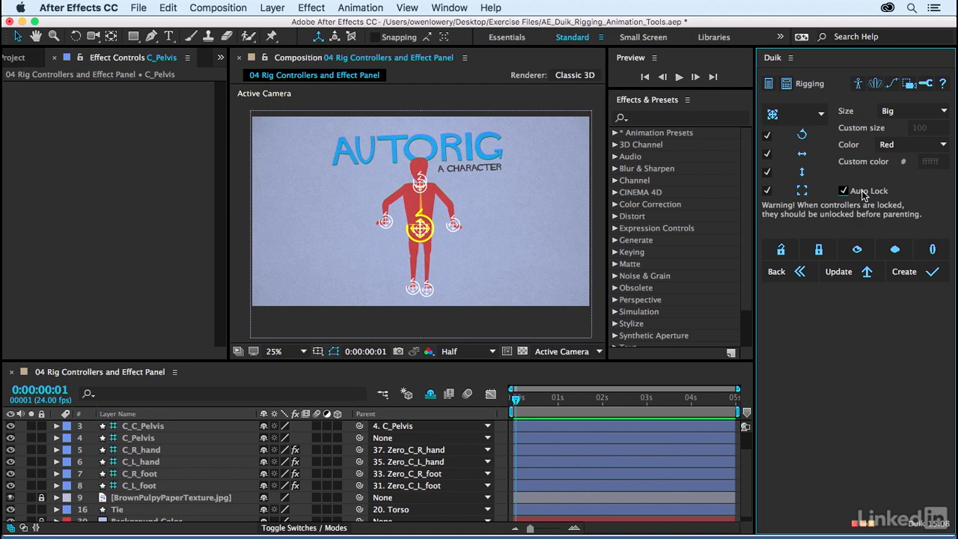
{"action": "left_click", "coordinate": [864, 195]}
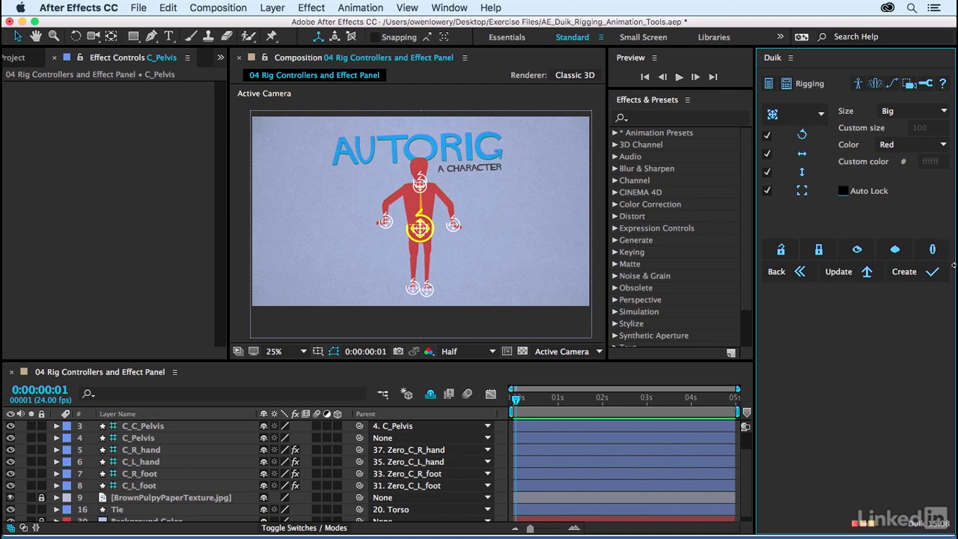
{"action": "left_click", "coordinate": [905, 273]}
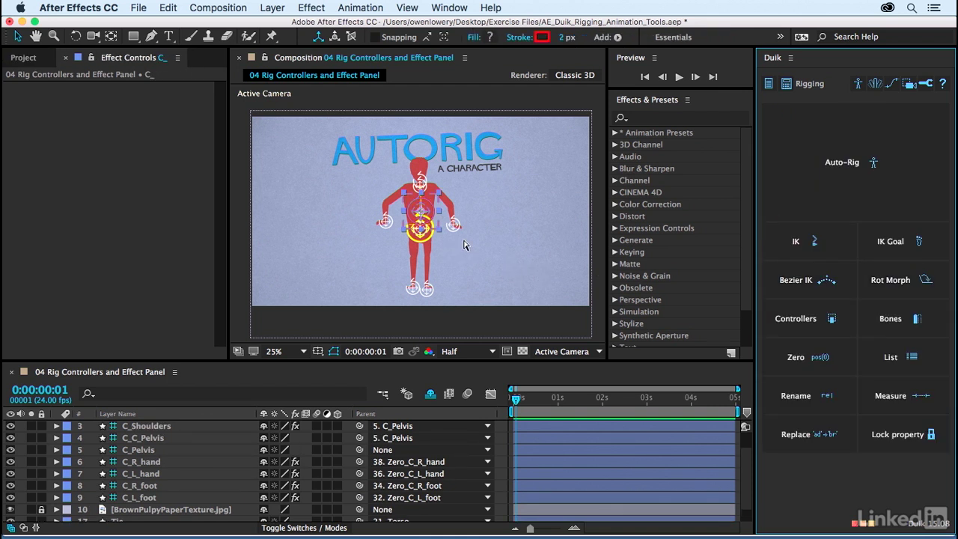
Step: Move the new red controller off the torso to a free spot beside the character's lower leg
{"action": "scroll", "coordinate": [464, 245], "scroll_direction": "up", "scroll_amount": 2}
{"action": "left_click_drag", "start_coordinate": [443, 249], "coordinate": [495, 294]}
{"action": "scroll", "coordinate": [480, 290], "scroll_direction": "down", "scroll_amount": 2}
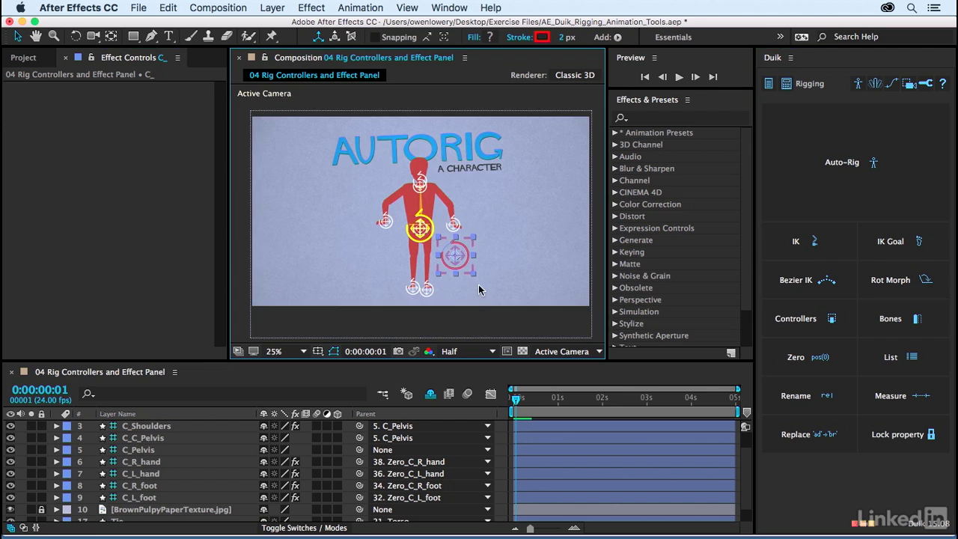
{"action": "left_click_drag", "start_coordinate": [460, 257], "coordinate": [455, 270]}
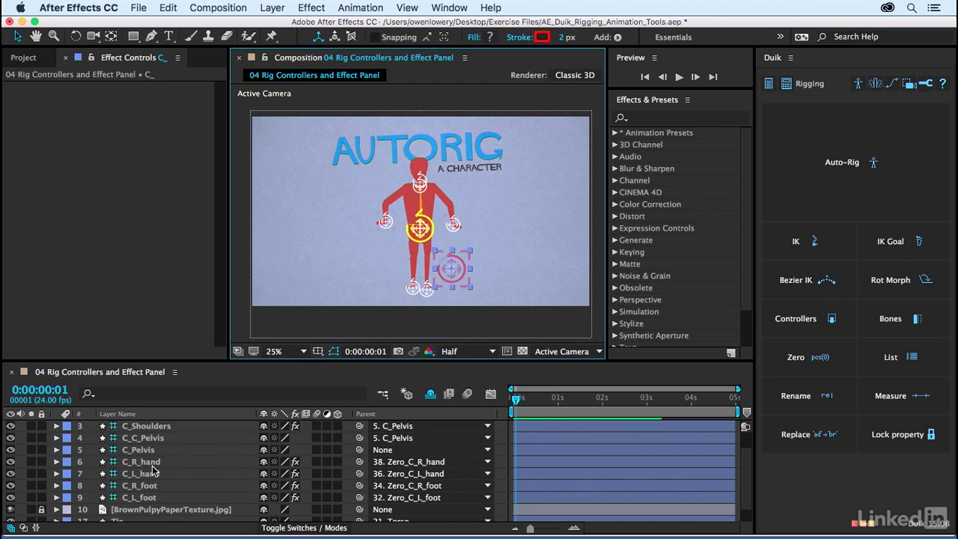
Step: Rename the new controller layer C_MASTER and parent C_Pelvis to it
{"action": "key", "text": "Return"}
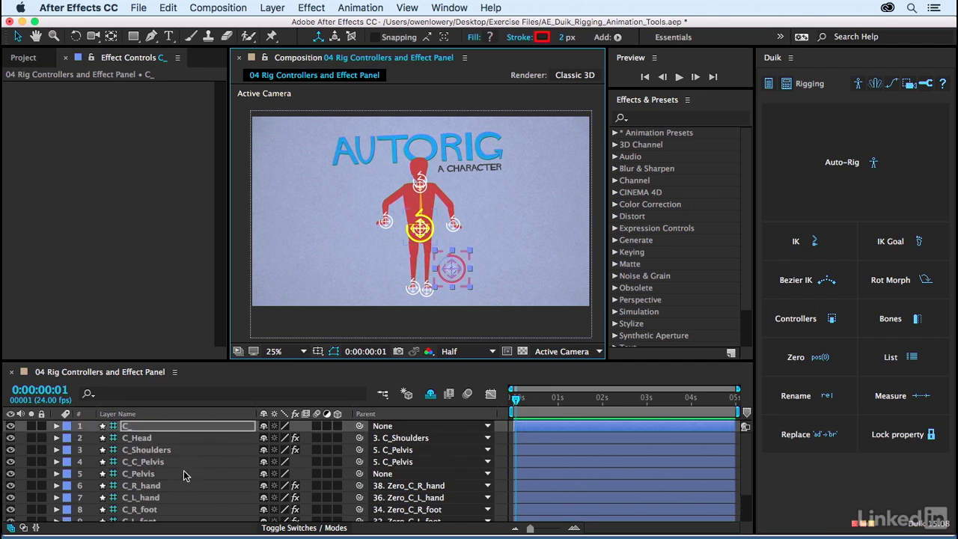
{"action": "left_click", "coordinate": [138, 427]}
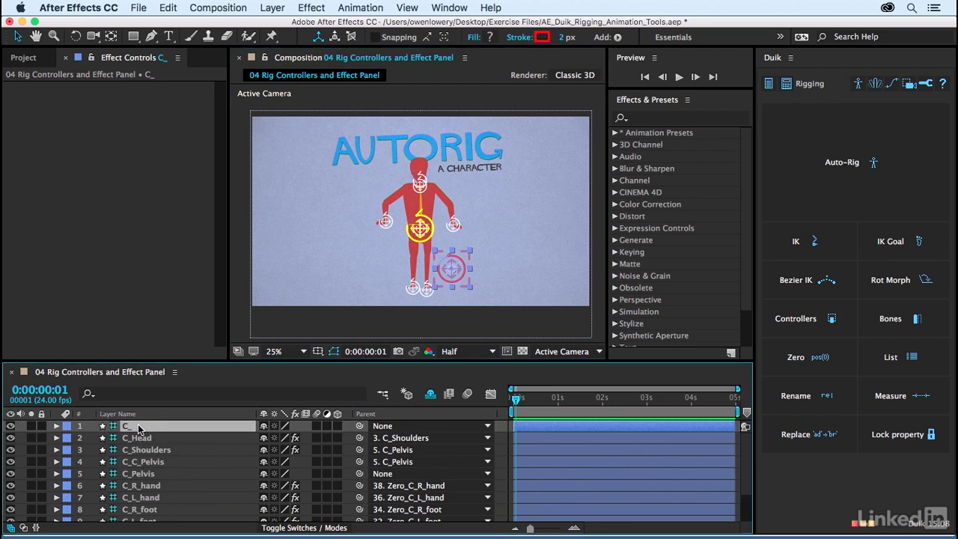
{"action": "key", "text": "Return"}
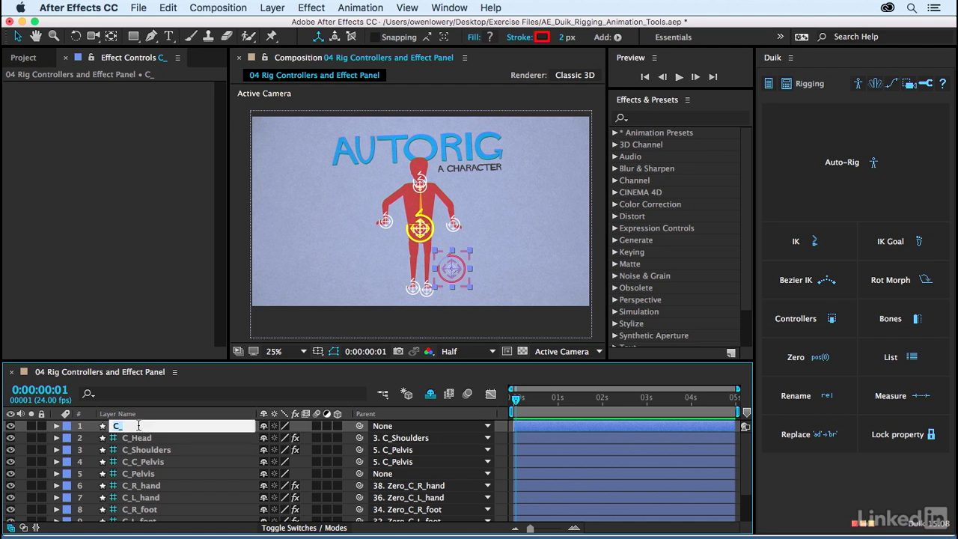
{"action": "type", "text": "C"}
{"action": "key", "text": "Return"}
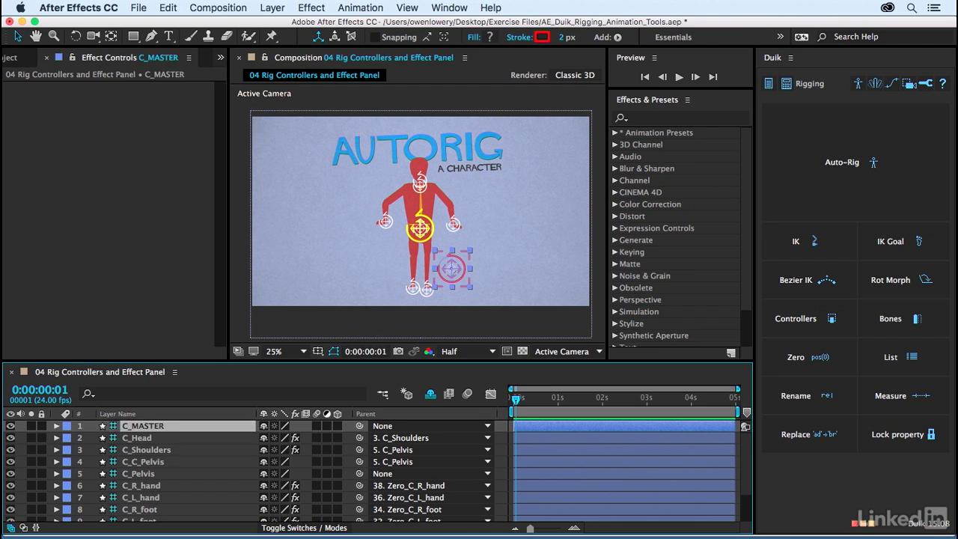
{"action": "left_click", "coordinate": [147, 475]}
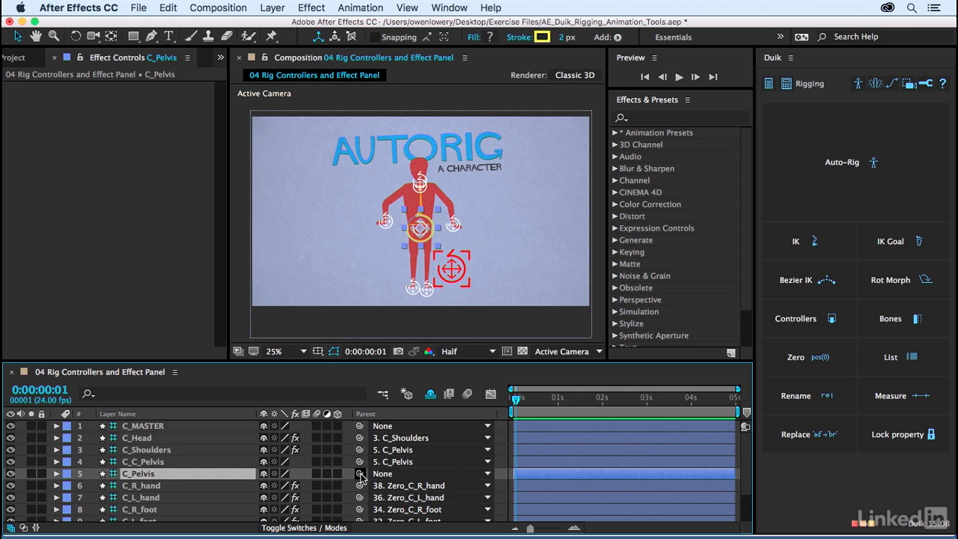
{"action": "left_click_drag", "start_coordinate": [360, 474], "coordinate": [142, 428]}
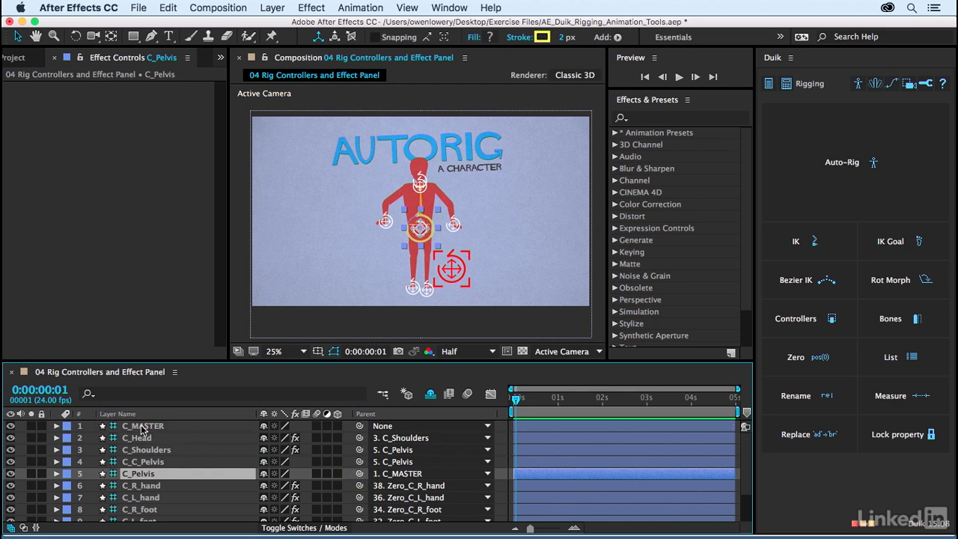
Step: Try scaling the C_MASTER controller to 106%, undo the scaling and hide its Scale property
{"action": "left_click", "coordinate": [454, 274]}
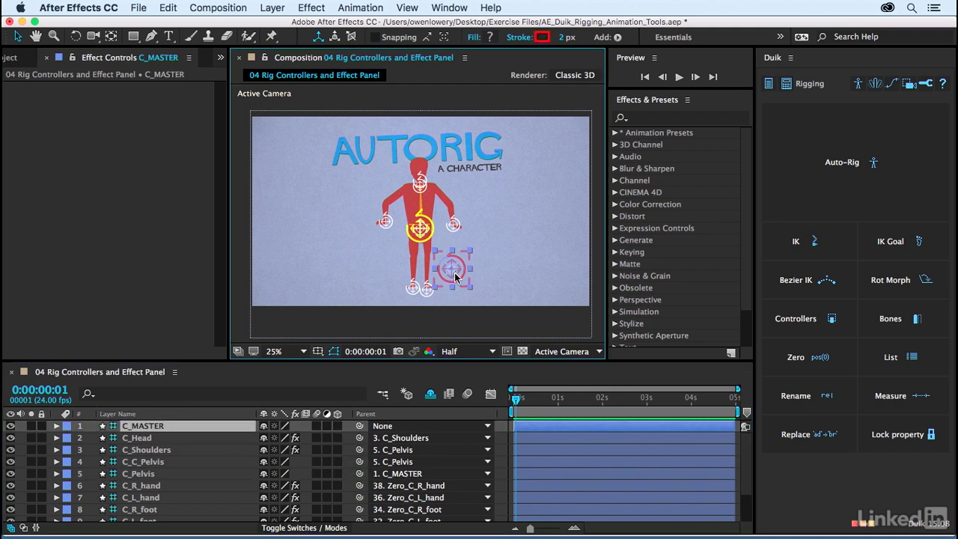
{"action": "key", "text": "s"}
{"action": "mouse_move", "coordinate": [290, 437]}
{"action": "left_mouse_down"}
{"action": "mouse_move", "coordinate": [329, 436]}
{"action": "mouse_move", "coordinate": [274, 434]}
{"action": "left_mouse_up"}
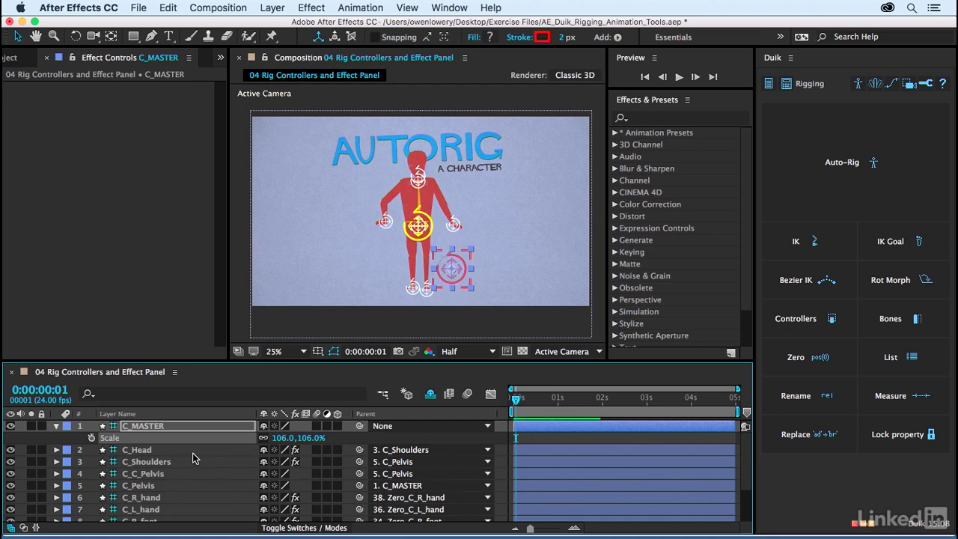
{"action": "key", "text": "super+z"}
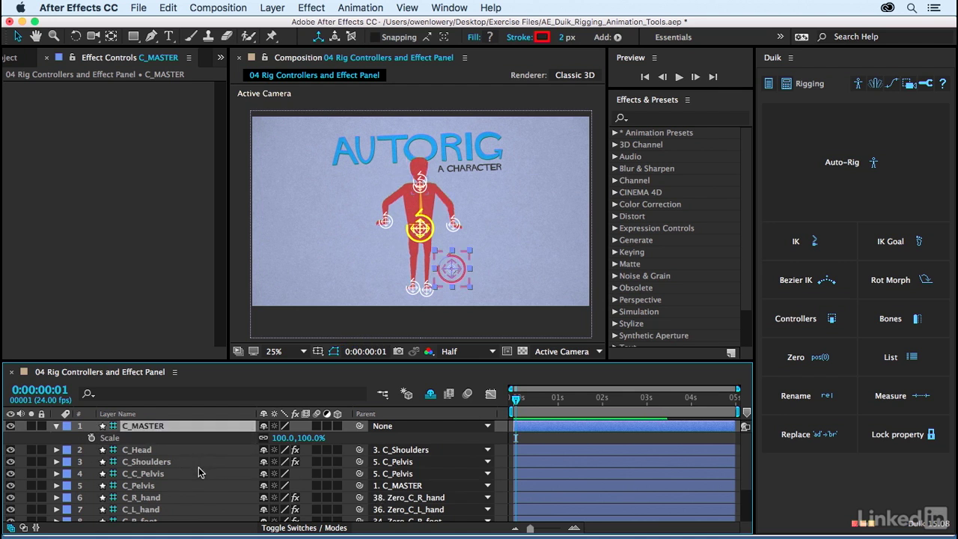
{"action": "key", "text": "s"}
Step: Show the shy layers in the timeline and unlock the Zero and IK_zero layers 32 through 39
{"action": "scroll", "coordinate": [197, 467], "scroll_direction": "down", "scroll_amount": 3}
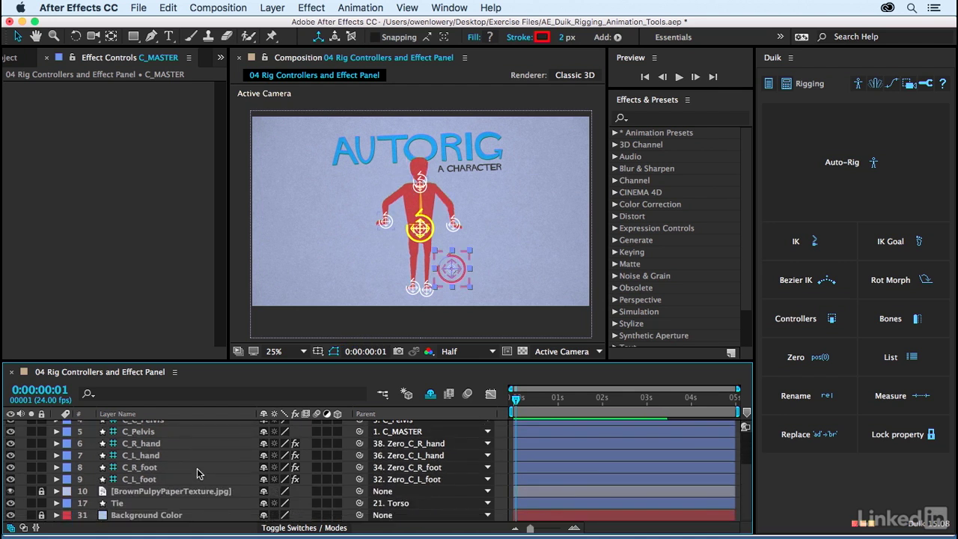
{"action": "left_click", "coordinate": [431, 395]}
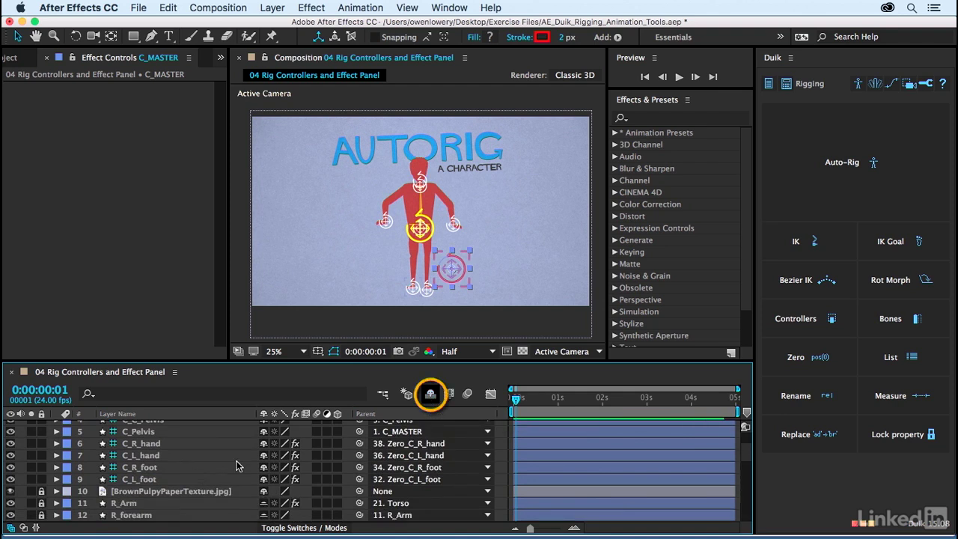
{"action": "scroll", "coordinate": [236, 460], "scroll_direction": "down", "scroll_amount": 10}
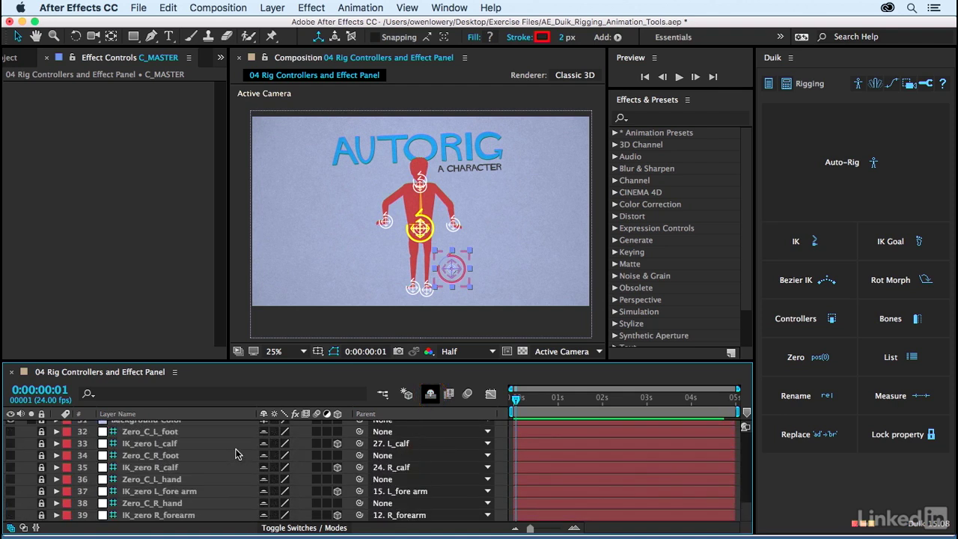
{"action": "scroll", "coordinate": [234, 454], "scroll_direction": "up", "scroll_amount": 1}
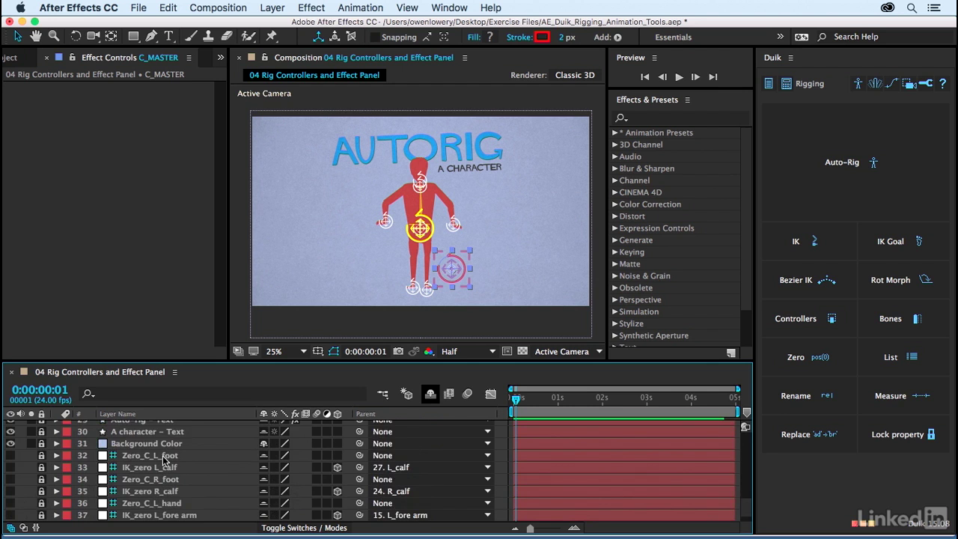
{"action": "key", "text": "F2"}
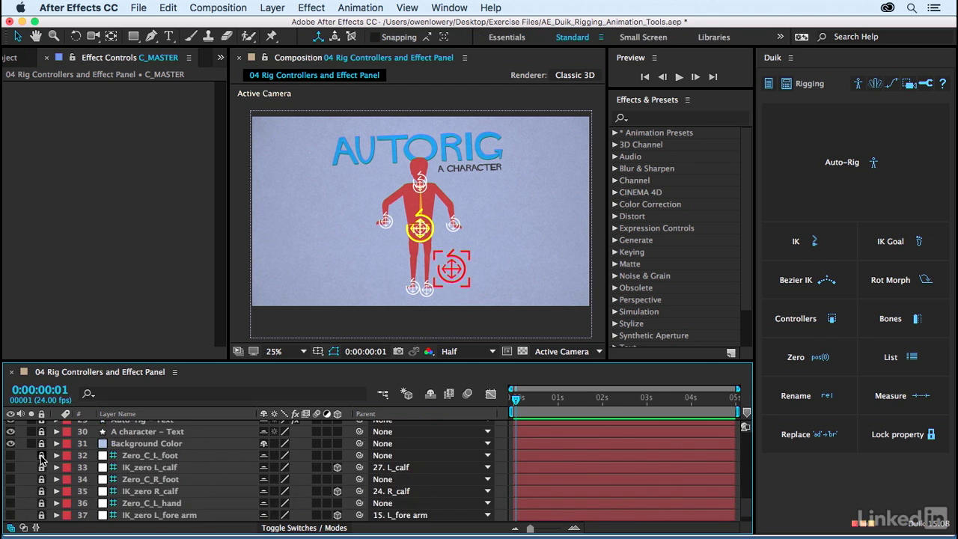
{"action": "left_click_drag", "start_coordinate": [41, 459], "coordinate": [42, 515]}
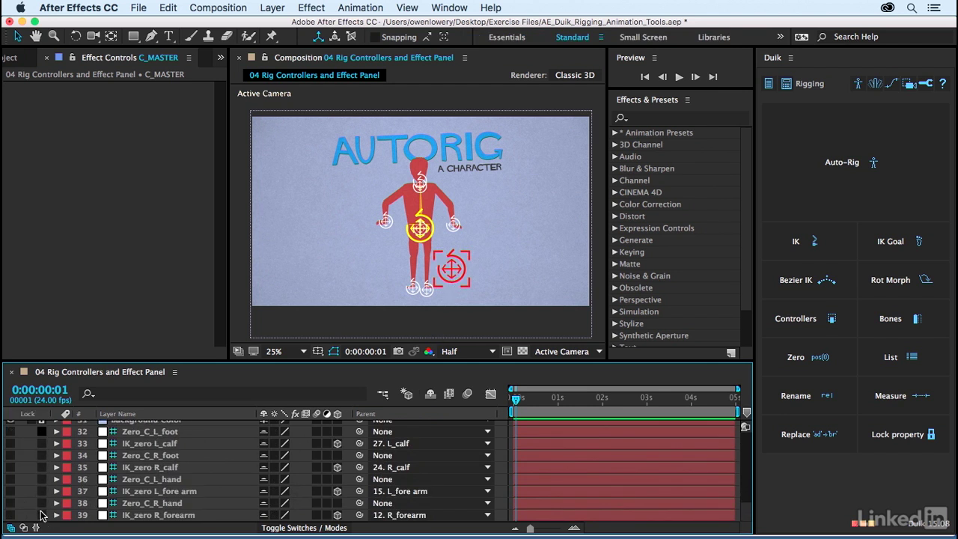
Step: Parent the Zero_C_L_foot and Zero_C_R_foot layers to C_MASTER
{"action": "scroll", "coordinate": [150, 471], "scroll_direction": "up", "scroll_amount": 3}
{"action": "left_click", "coordinate": [158, 467]}
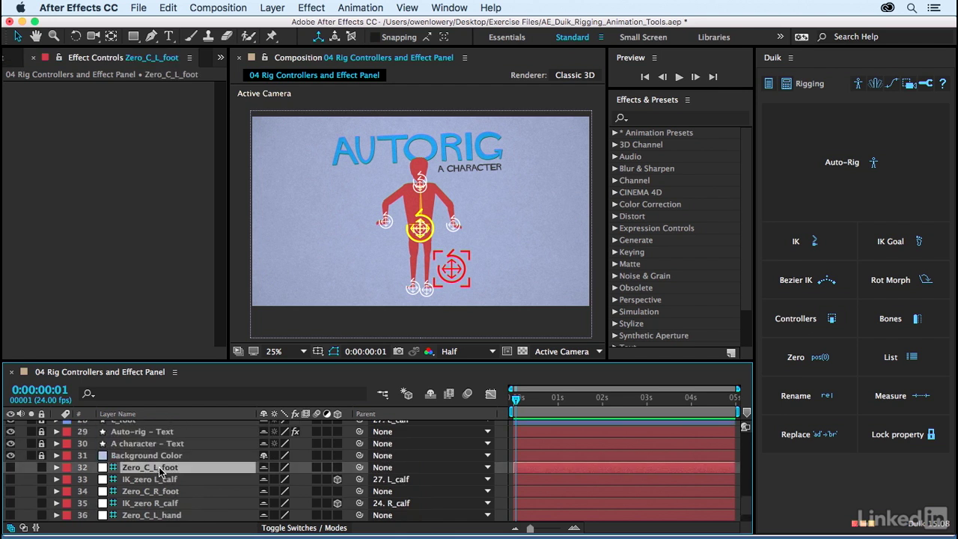
{"action": "left_click", "coordinate": [404, 467]}
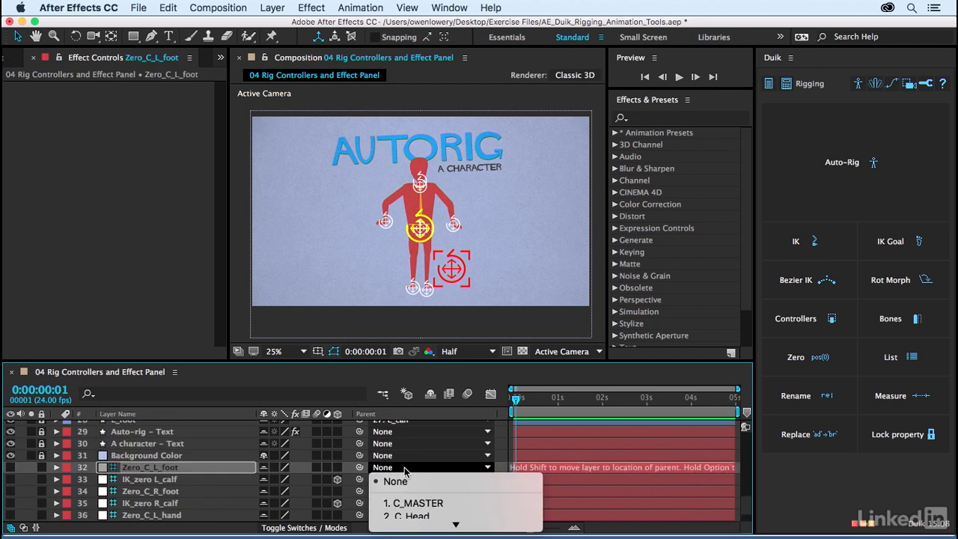
{"action": "left_click", "coordinate": [434, 503]}
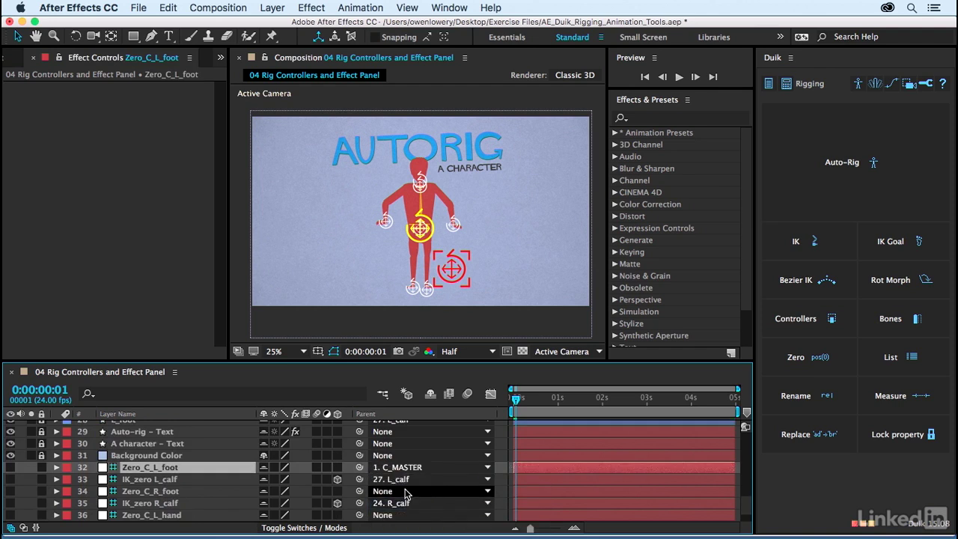
{"action": "left_click", "coordinate": [408, 491]}
{"action": "left_click", "coordinate": [419, 36]}
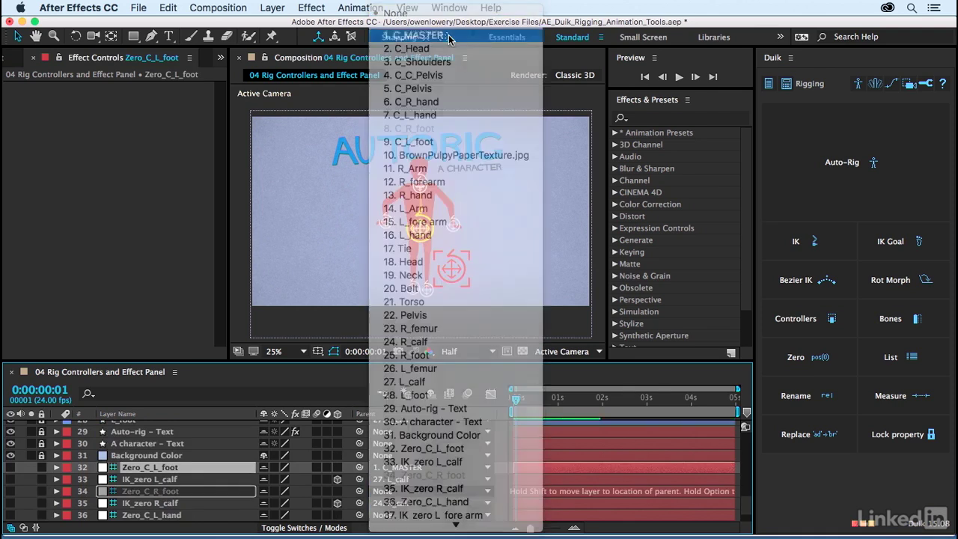
Step: Parent the Zero_C_L_hand and Zero_C_R_hand layers to C_MASTER
{"action": "scroll", "coordinate": [203, 471], "scroll_direction": "down", "scroll_amount": 3}
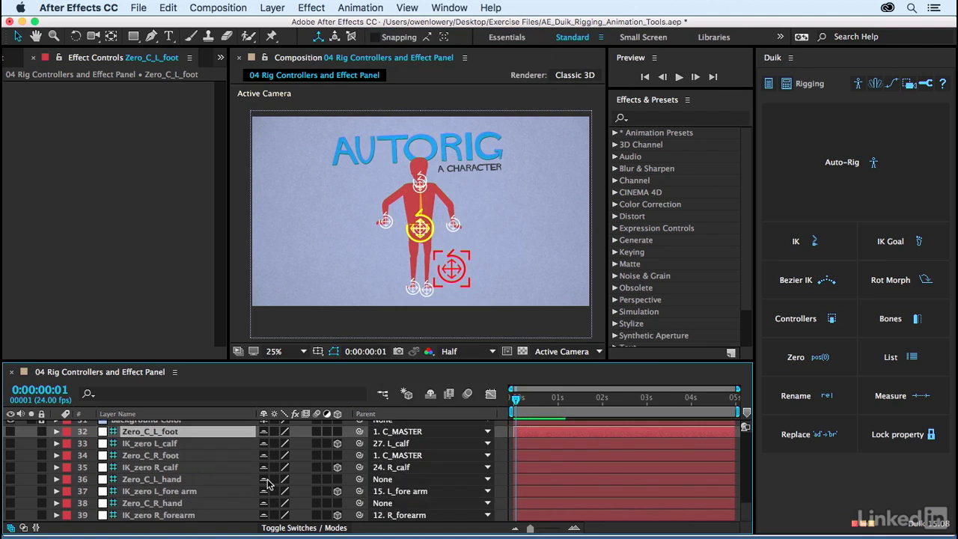
{"action": "left_click", "coordinate": [396, 479]}
{"action": "left_click", "coordinate": [419, 35]}
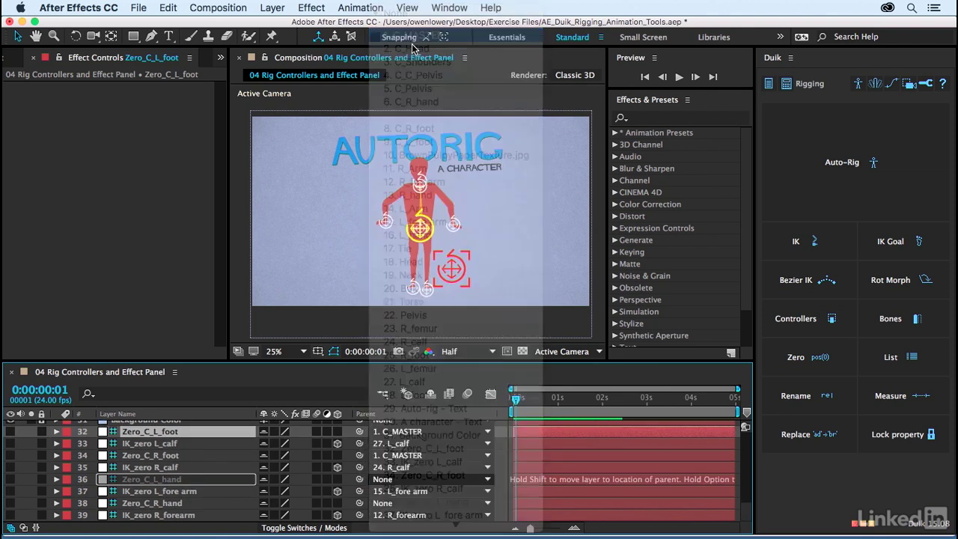
{"action": "left_click", "coordinate": [401, 507]}
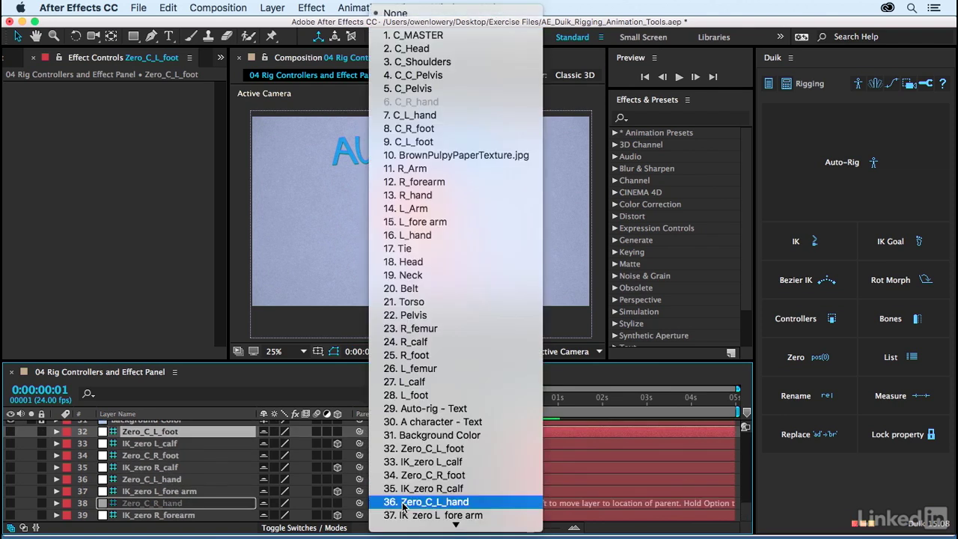
{"action": "left_click", "coordinate": [445, 35]}
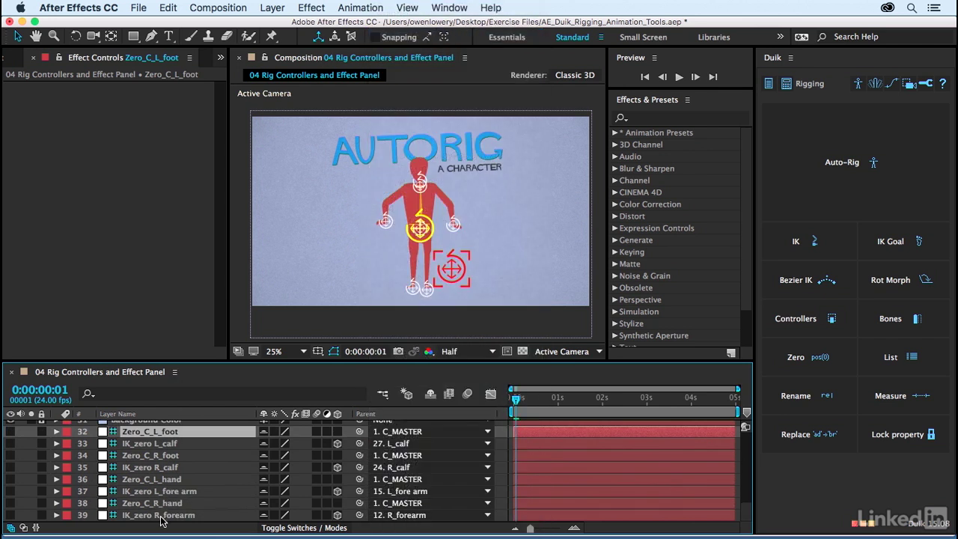
Step: Select the C_MASTER controller, lock the Zero and IK_zero layers from 32 down again and hide the shy layers
{"action": "scroll", "coordinate": [153, 506], "scroll_direction": "up", "scroll_amount": 2}
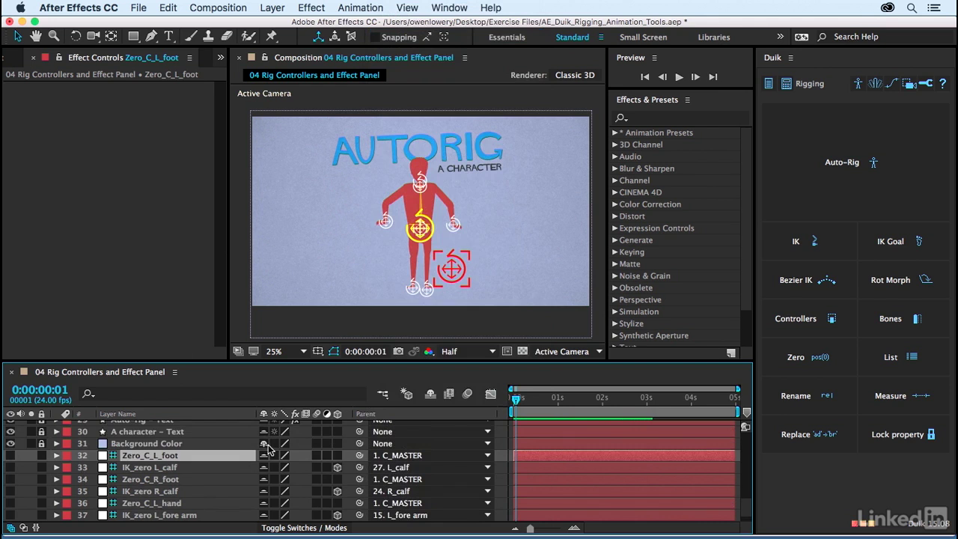
{"action": "scroll", "coordinate": [180, 486], "scroll_direction": "down", "scroll_amount": 1}
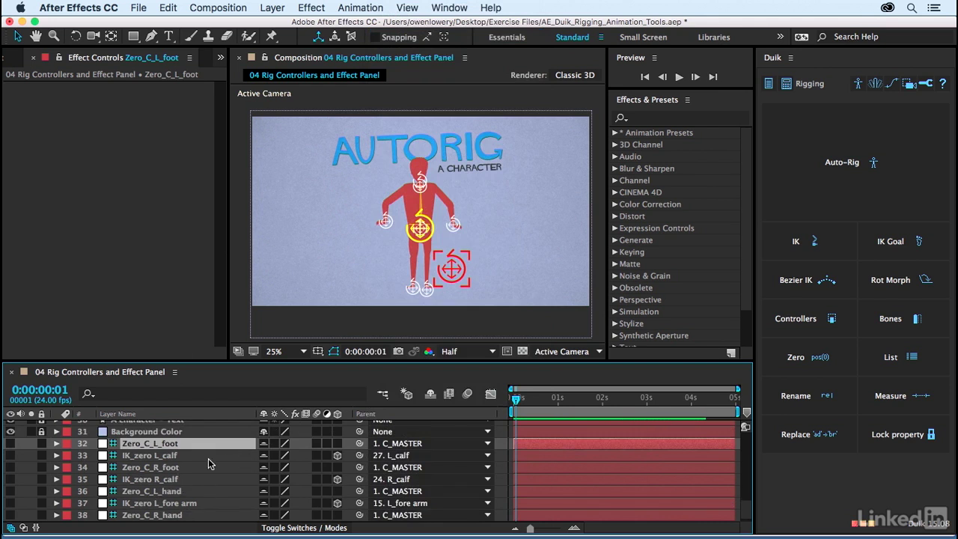
{"action": "left_click", "coordinate": [452, 269]}
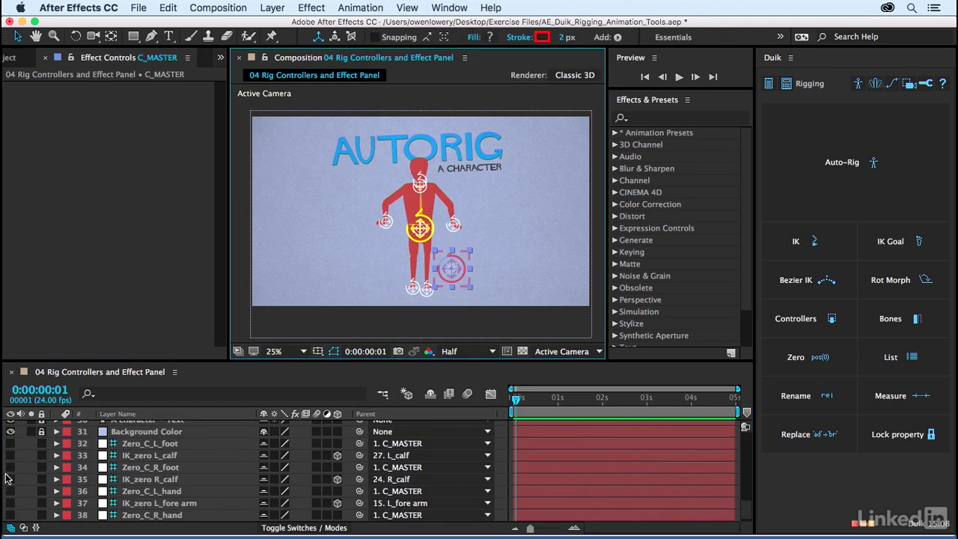
{"action": "left_click_drag", "start_coordinate": [43, 448], "coordinate": [50, 530]}
{"action": "left_click", "coordinate": [433, 394]}
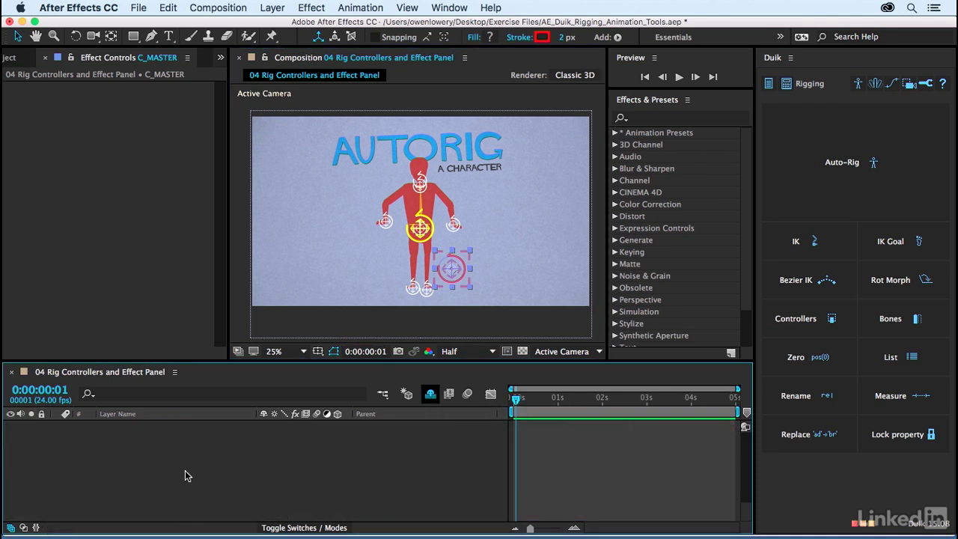
Step: Scale the C_MASTER controller to 107% to enlarge the whole character
{"action": "scroll", "coordinate": [186, 470], "scroll_direction": "up", "scroll_amount": 5}
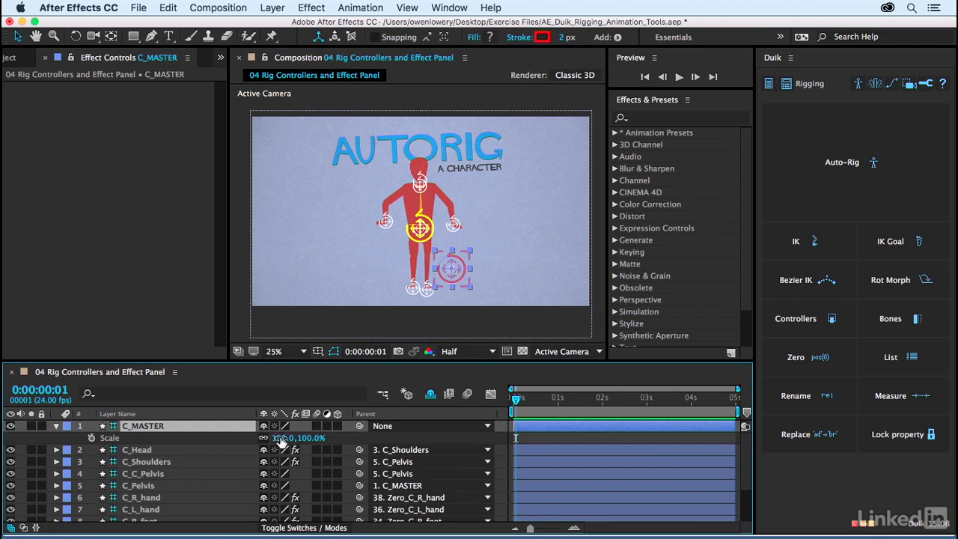
{"action": "mouse_move", "coordinate": [292, 437]}
{"action": "left_mouse_down"}
{"action": "mouse_move", "coordinate": [314, 438]}
{"action": "mouse_move", "coordinate": [285, 447]}
{"action": "left_mouse_up"}
{"action": "mouse_move", "coordinate": [289, 440]}
{"action": "left_mouse_down"}
{"action": "mouse_move", "coordinate": [301, 440]}
{"action": "mouse_move", "coordinate": [285, 443]}
{"action": "left_mouse_up"}
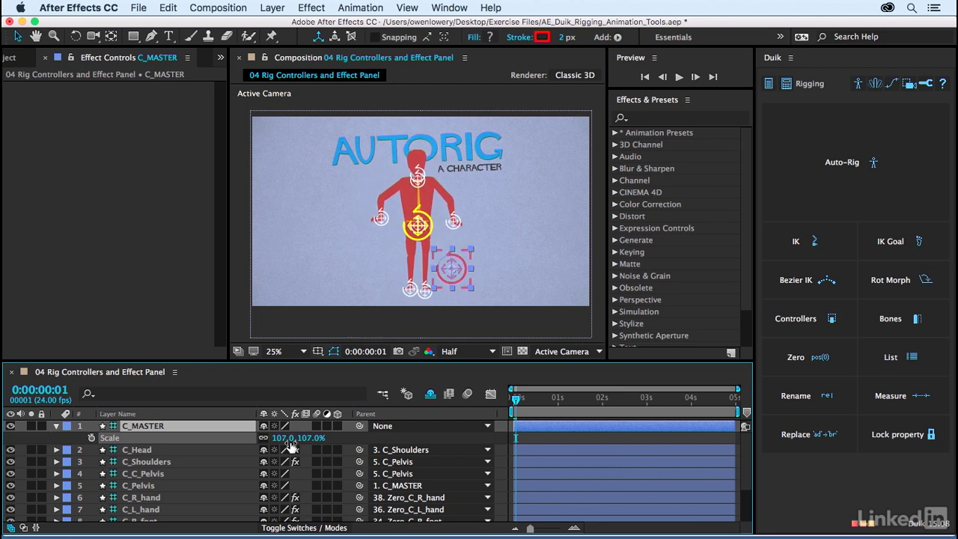
Step: Try moving the whole character with the C_MASTER controller in the composition and undo the last move
{"action": "left_click", "coordinate": [454, 271]}
{"action": "left_click_drag", "start_coordinate": [481, 266], "coordinate": [461, 272]}
{"action": "key", "text": "super+z"}
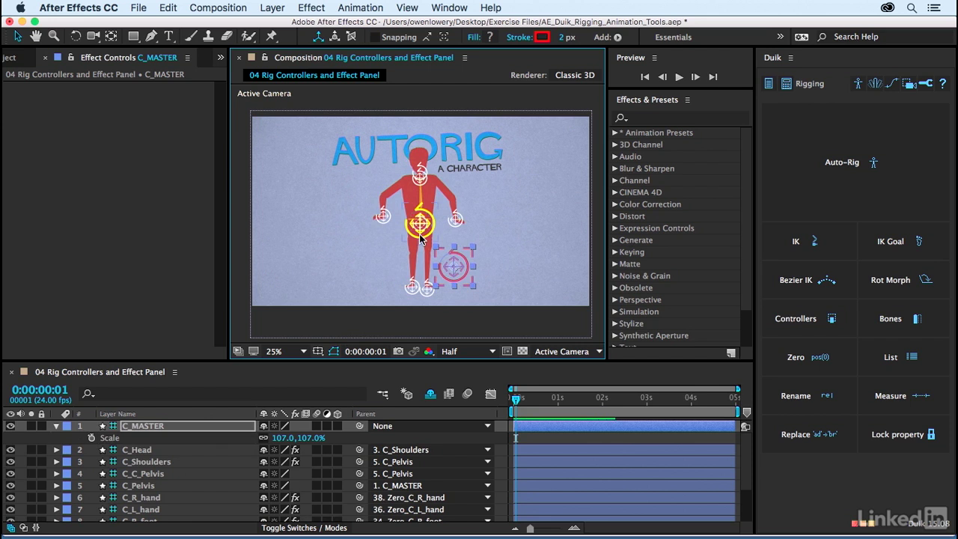
Step: Shift the C_Pelvis controller slightly to the left at the character's hips
{"action": "mouse_move", "coordinate": [420, 238]}
{"action": "left_mouse_down"}
{"action": "mouse_move", "coordinate": [428, 257]}
{"action": "mouse_move", "coordinate": [412, 247]}
{"action": "mouse_move", "coordinate": [417, 254]}
{"action": "mouse_move", "coordinate": [418, 238]}
{"action": "left_mouse_up"}
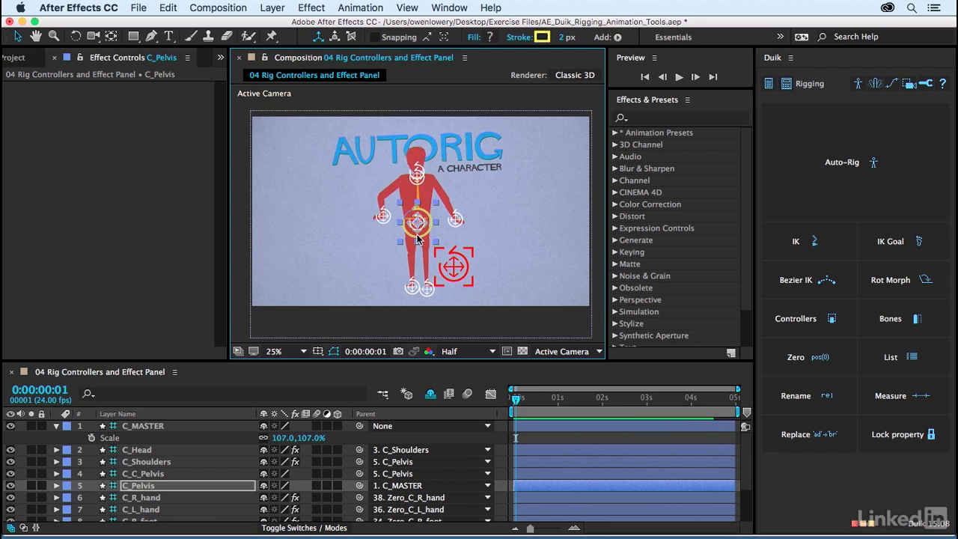
{"action": "left_click", "coordinate": [113, 426]}
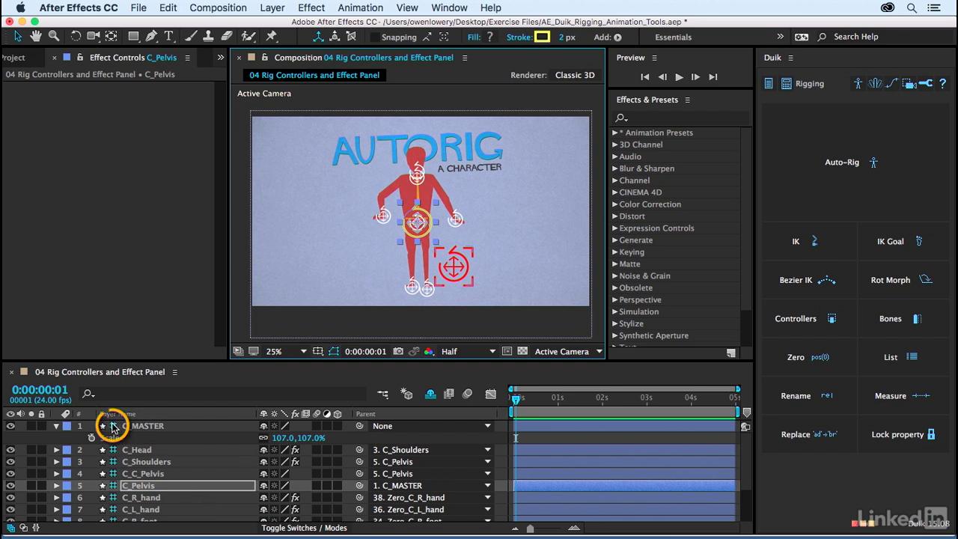